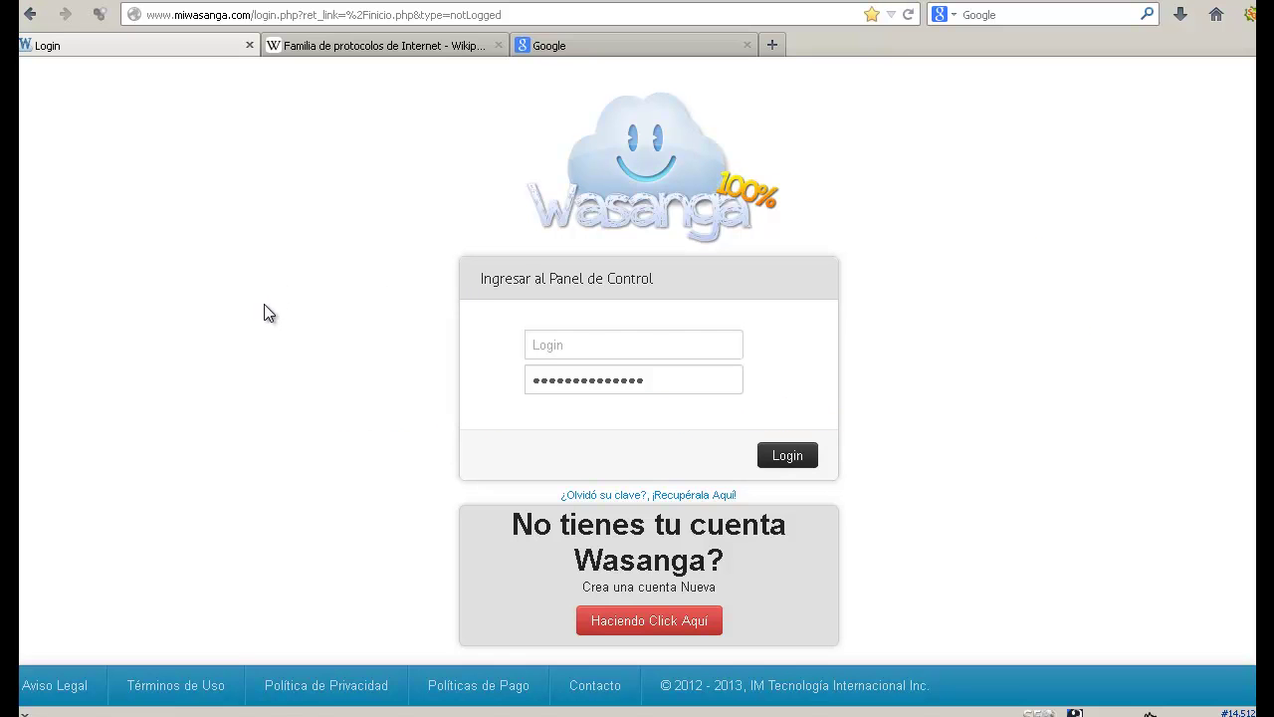
# - Log in to the Wasanga control panel with the saved account and enter the blog's new entry page
pyautogui.click(566, 344)
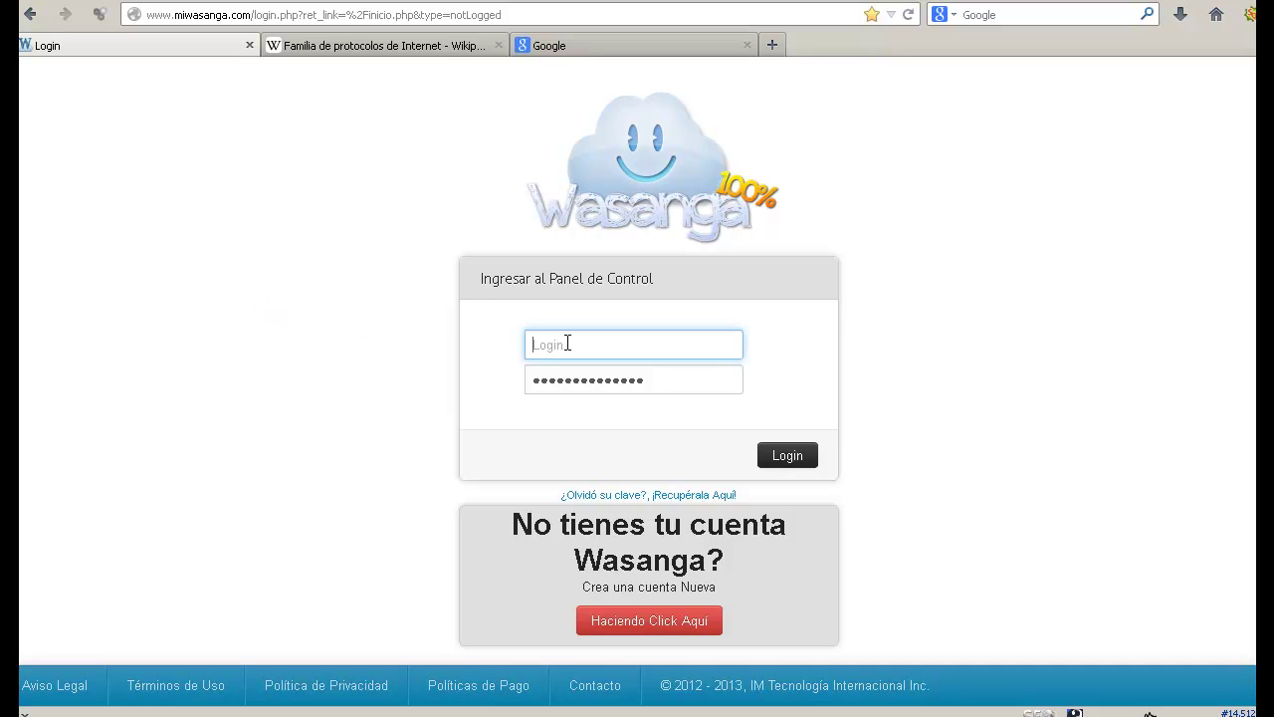
pyautogui.click(566, 343)
pyautogui.click(582, 370)
pyautogui.press('Return')
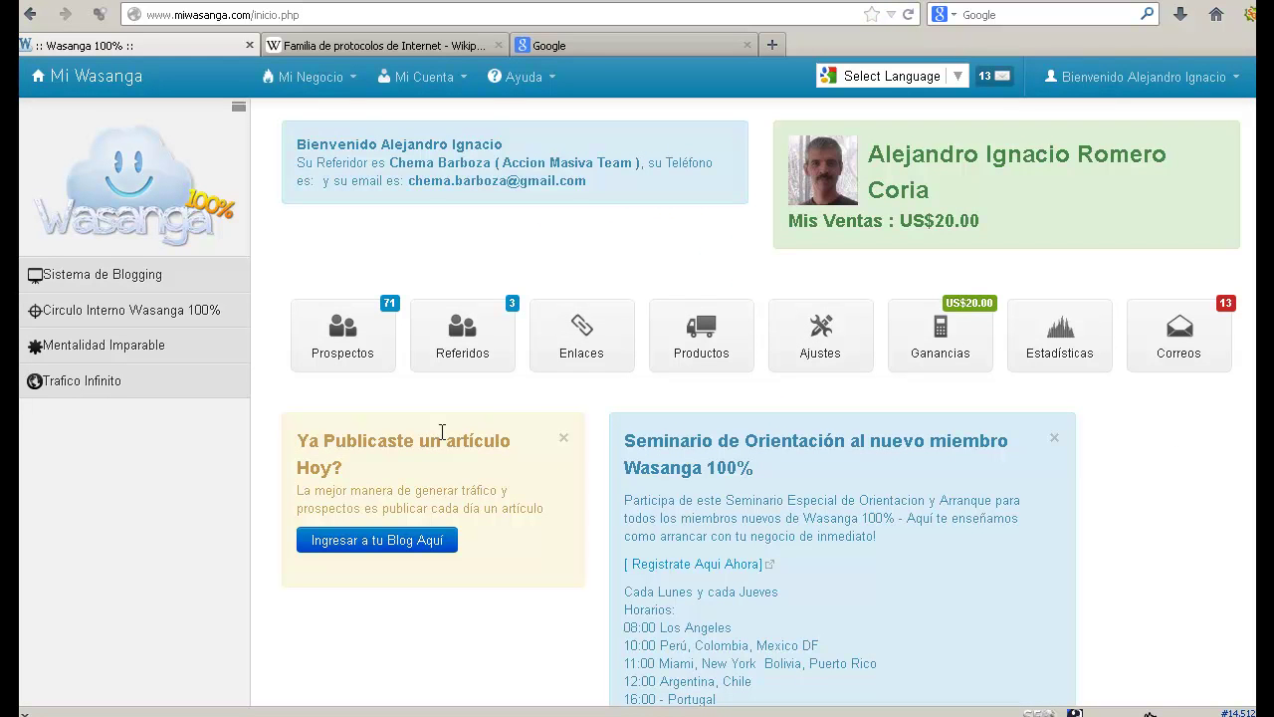
pyautogui.click(365, 544)
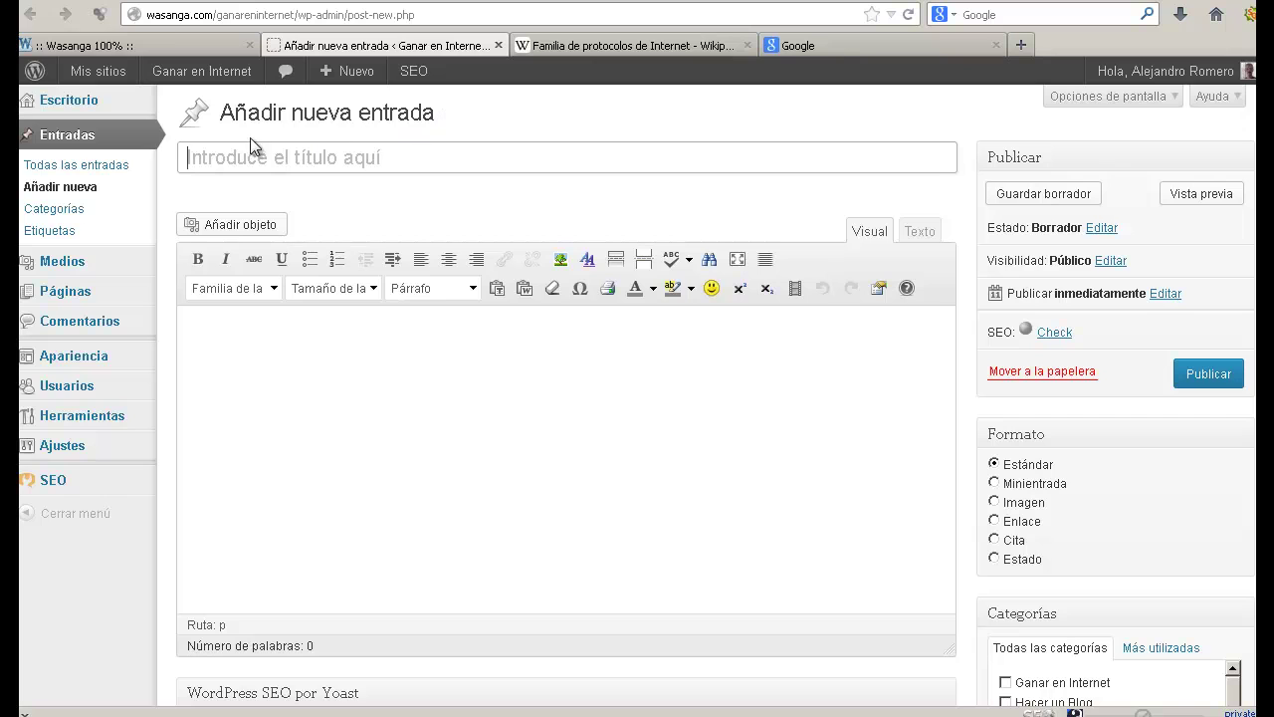
# - Open the public Ganar en Internet blog in a new tab and display it
pyautogui.moveTo(440, 105); pyautogui.dragTo(219, 117)
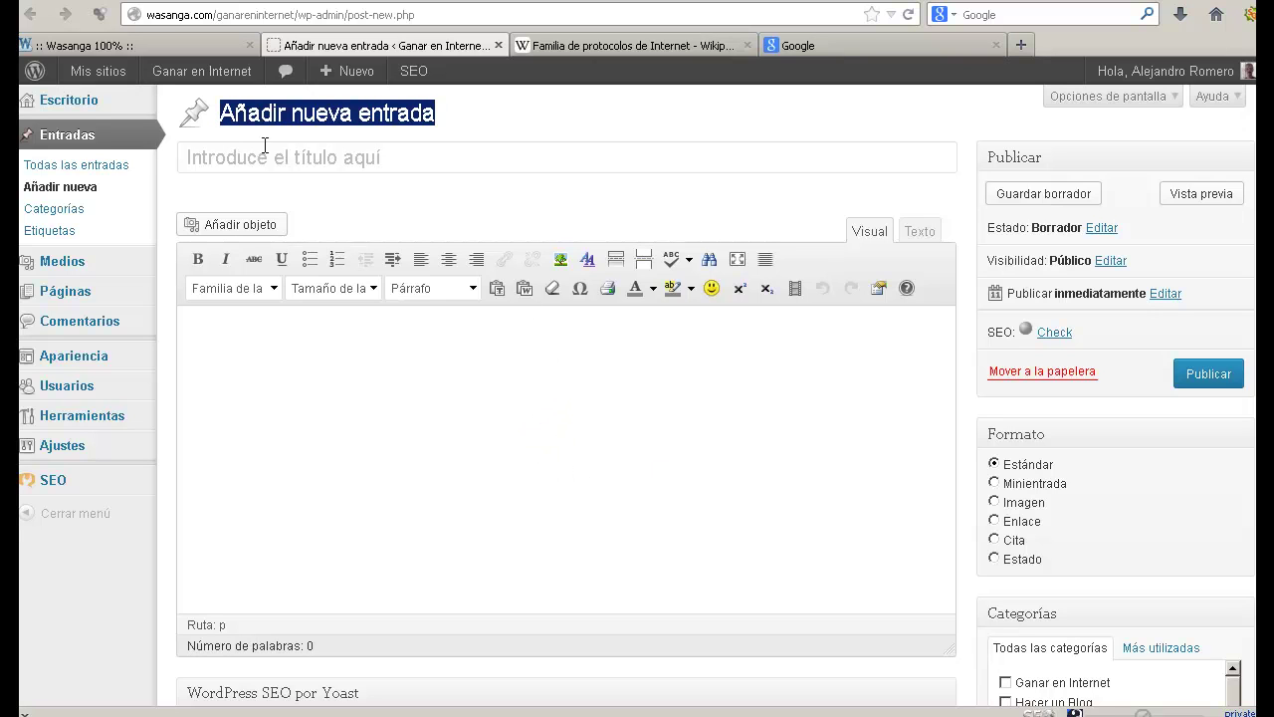
pyautogui.rightClick(191, 104)
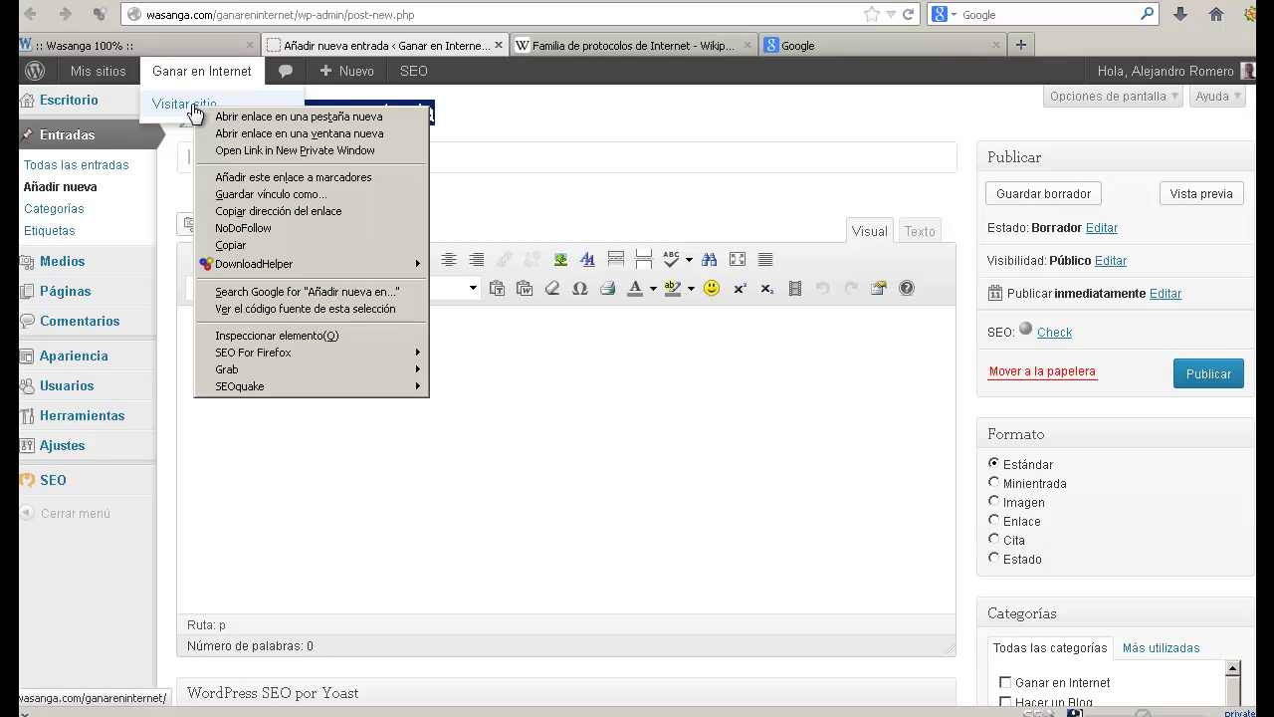
pyautogui.click(219, 116)
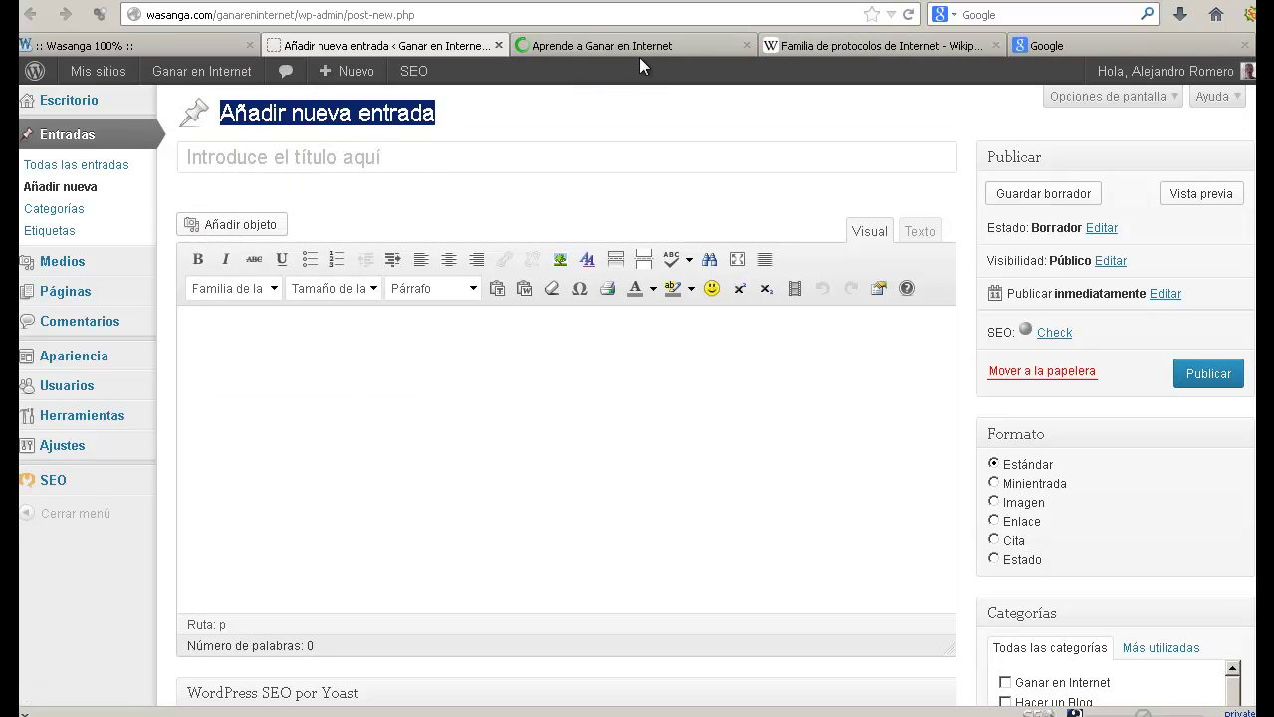
pyautogui.click(672, 45)
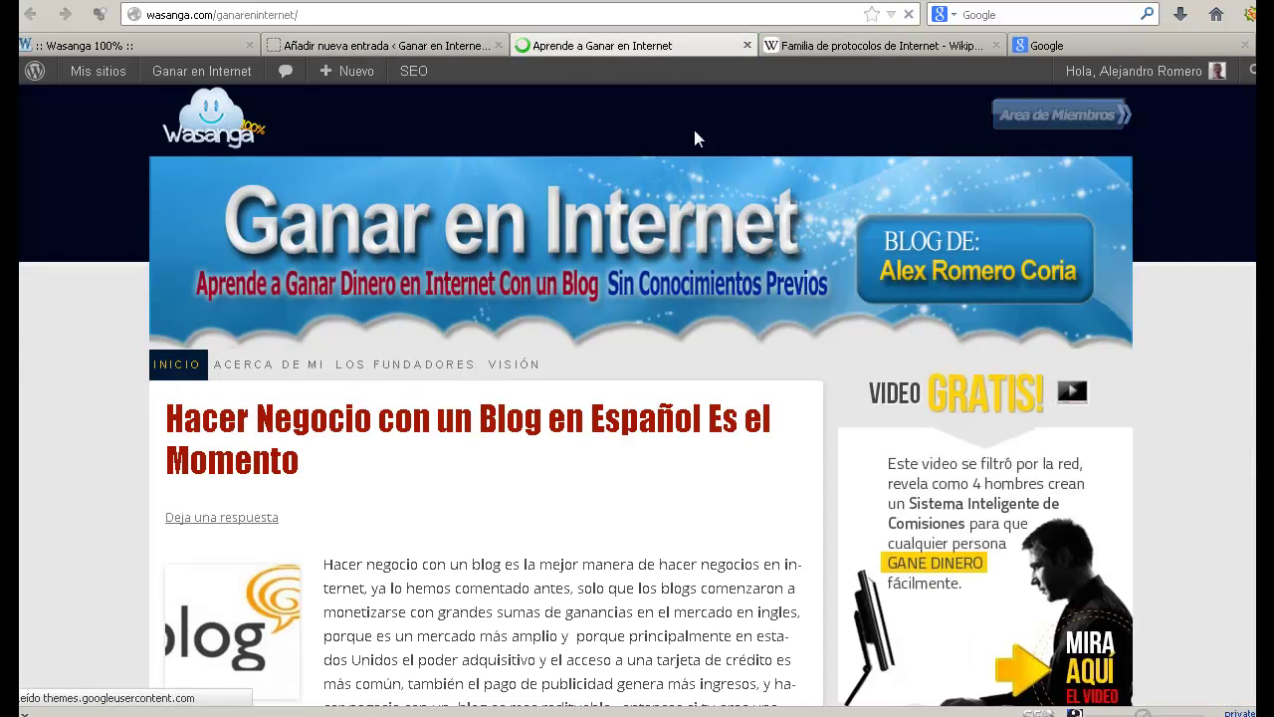
pyautogui.click(602, 285)
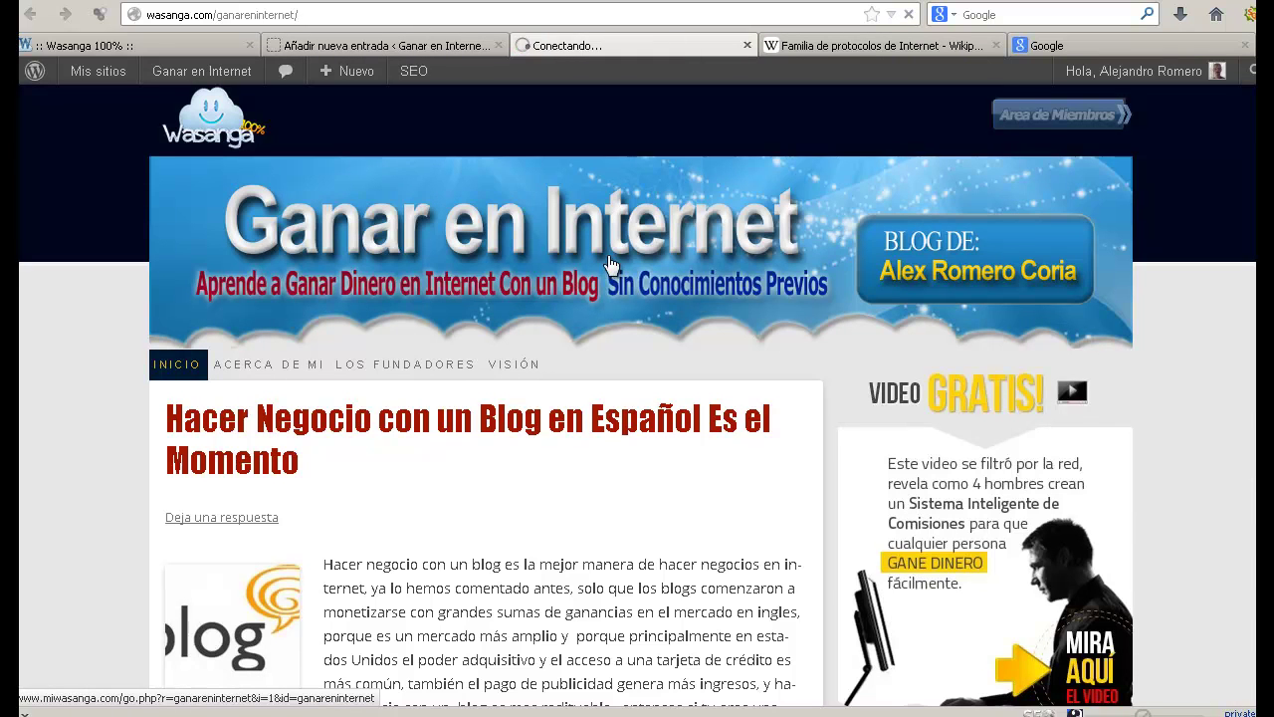
# - Open the site administration dashboard through the blog's Meta links
pyautogui.scroll(-15, 1161, 273)
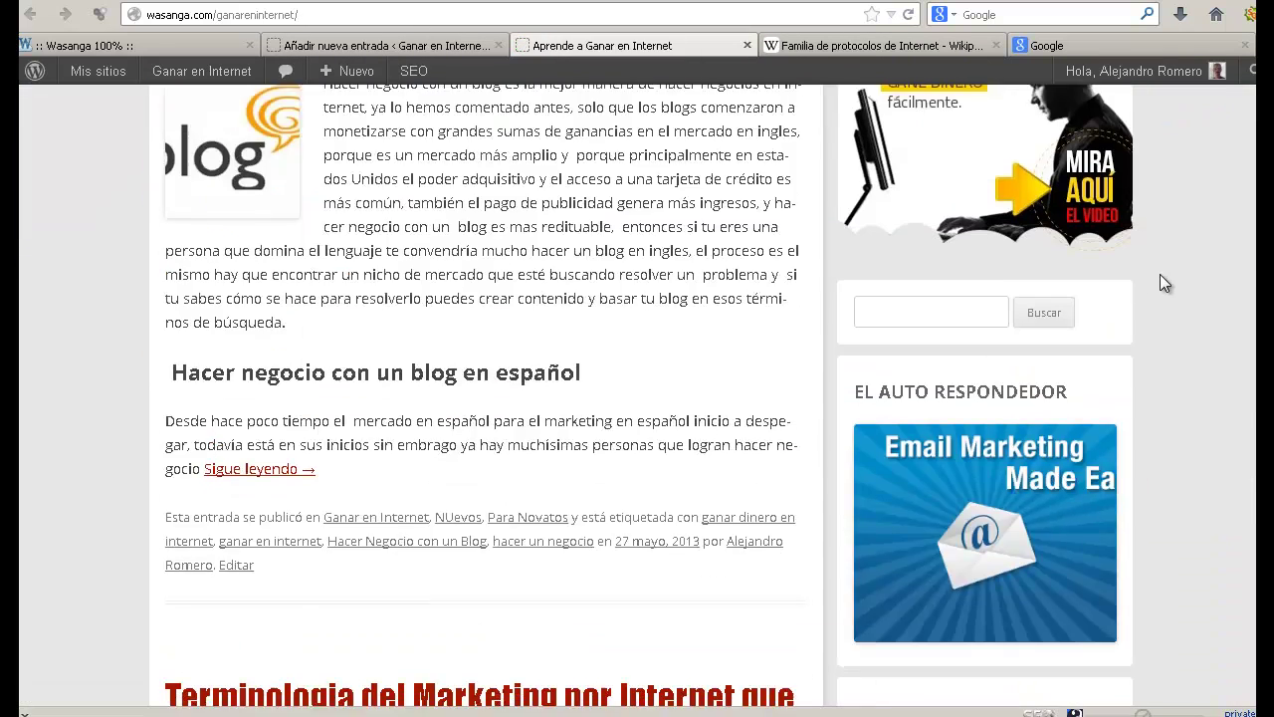
pyautogui.scroll(-8, 1162, 284)
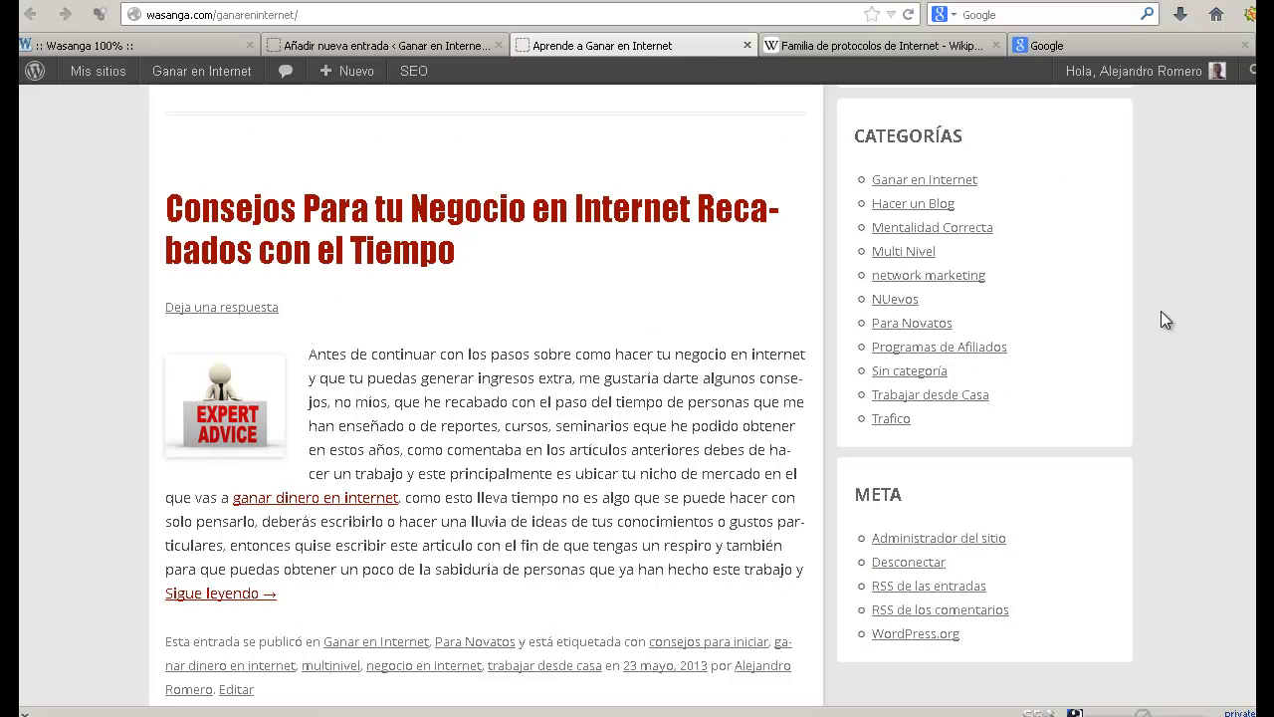
pyautogui.click(933, 539)
pyautogui.scroll(-1, 921, 520)
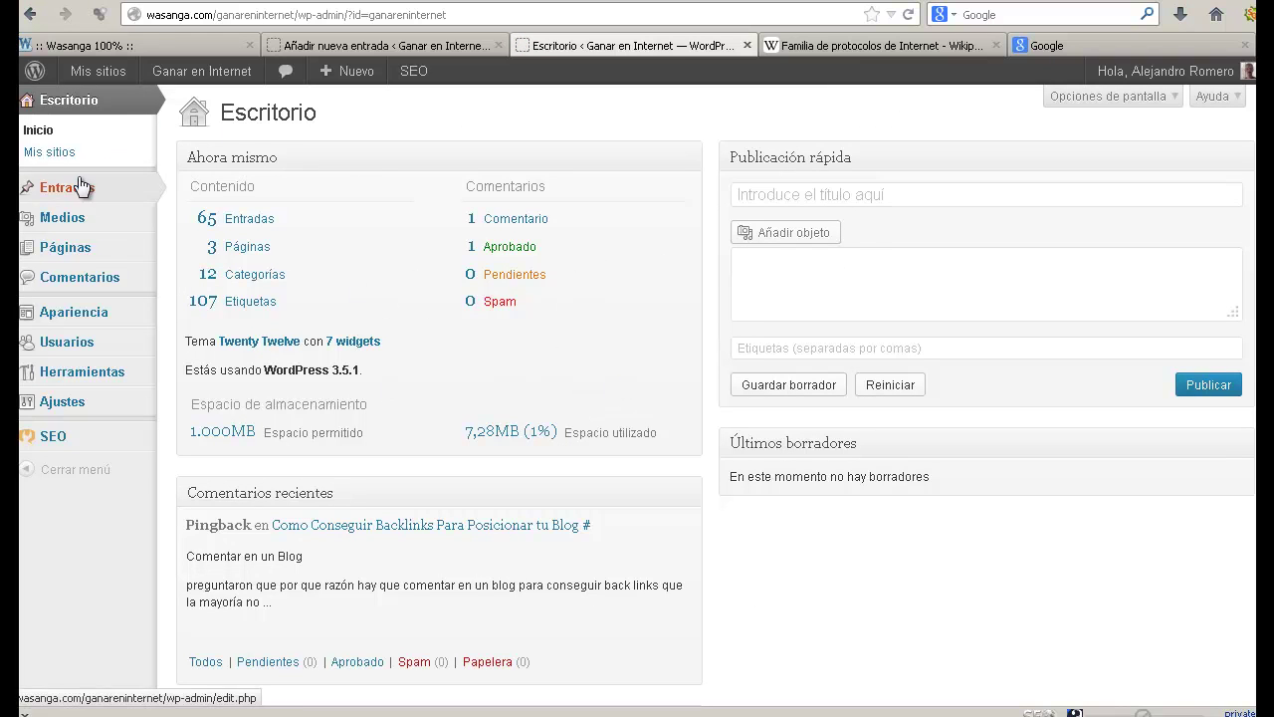
# - Open another new entry page from the dashboard, close that duplicate tab and clear the heading selection in the original one
pyautogui.moveTo(72, 197)
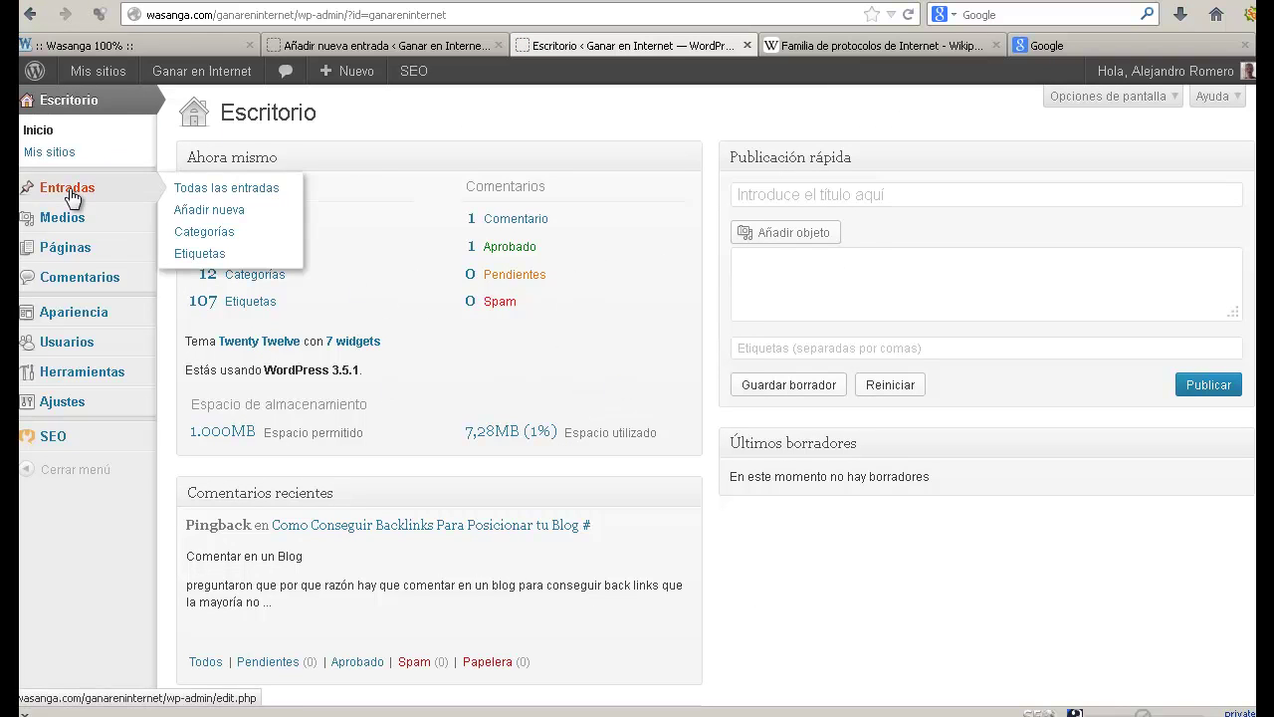
pyautogui.click(200, 219)
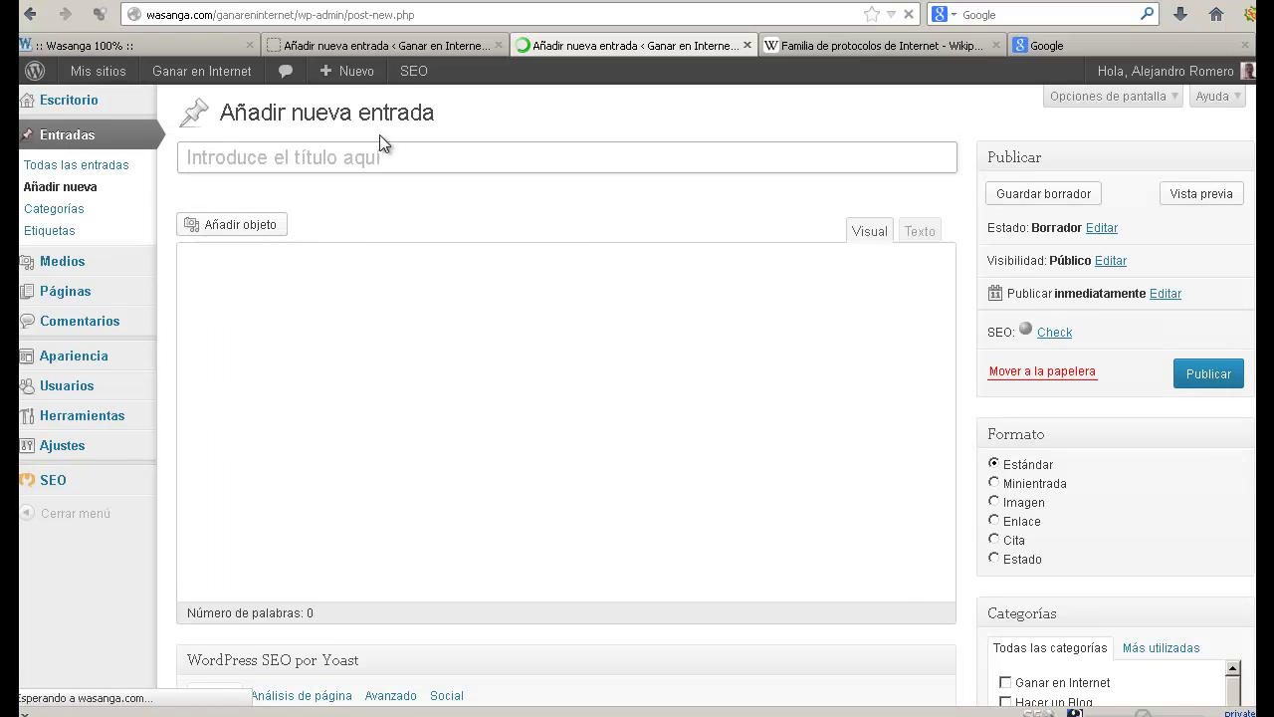
pyautogui.click(747, 44)
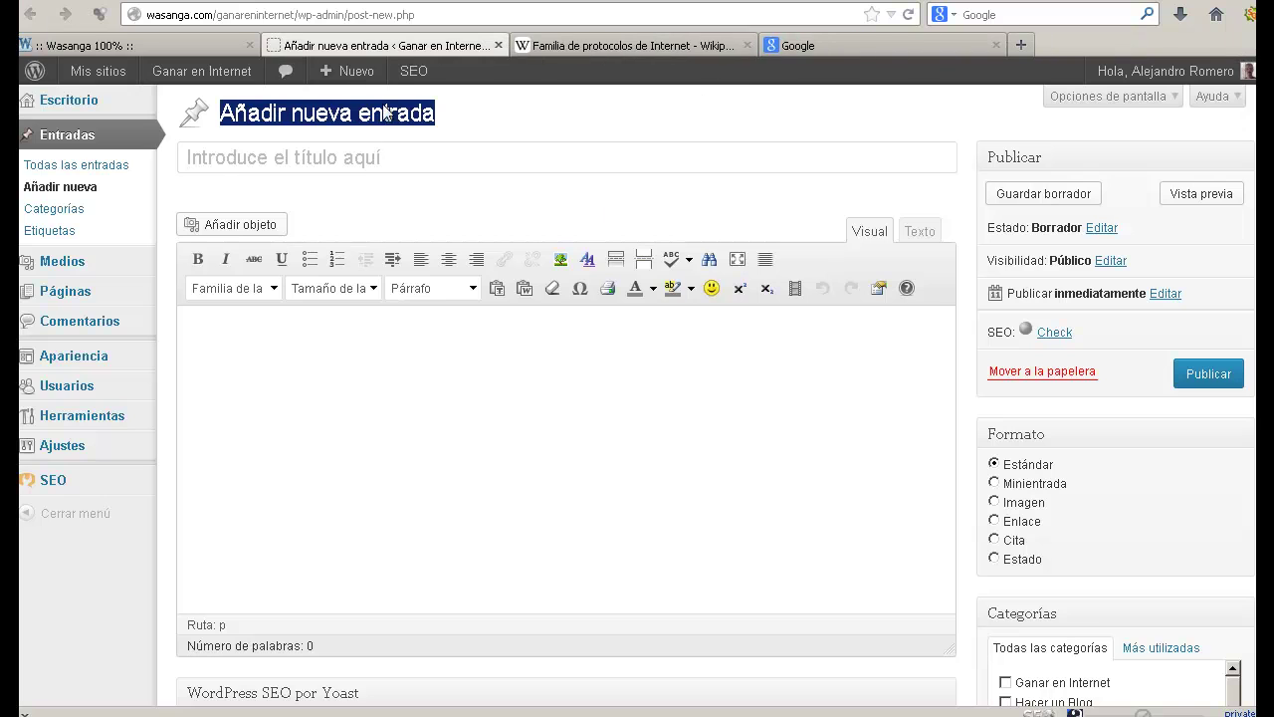
pyautogui.click(558, 109)
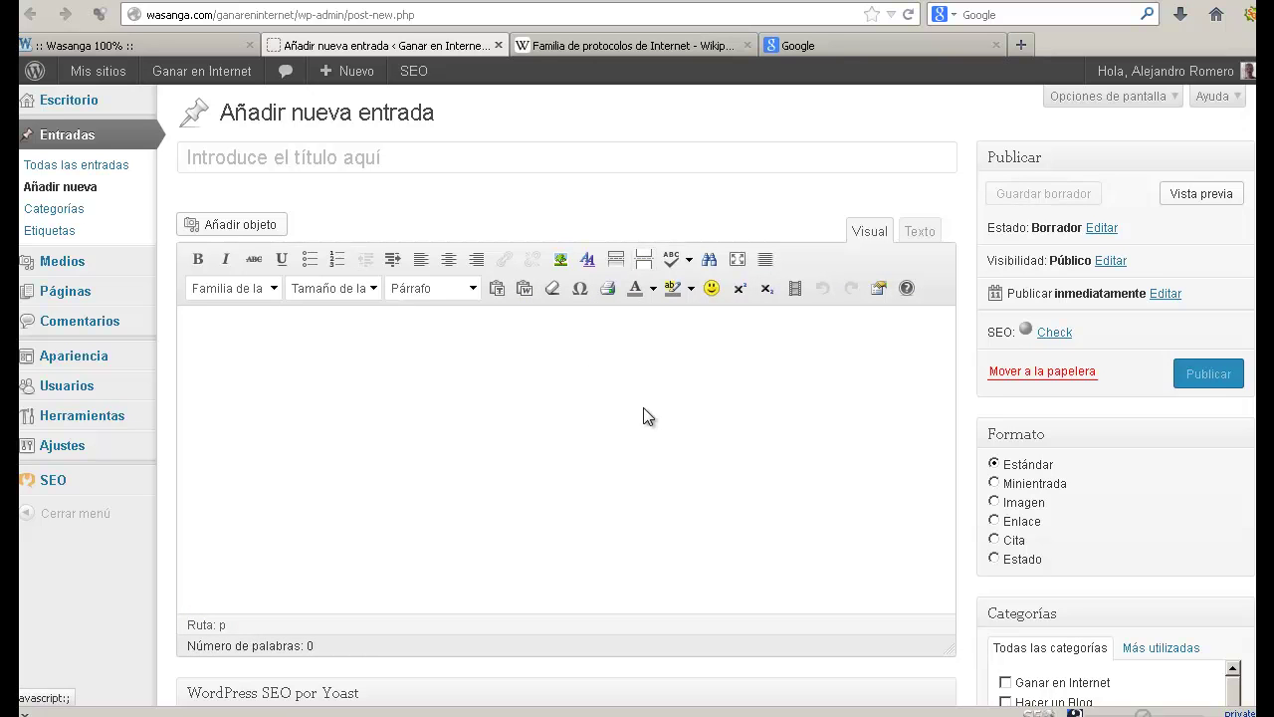
# - Examine the new entry's WordPress SEO por Yoast fields, category list and tags box
pyautogui.scroll(-5, 651, 407)
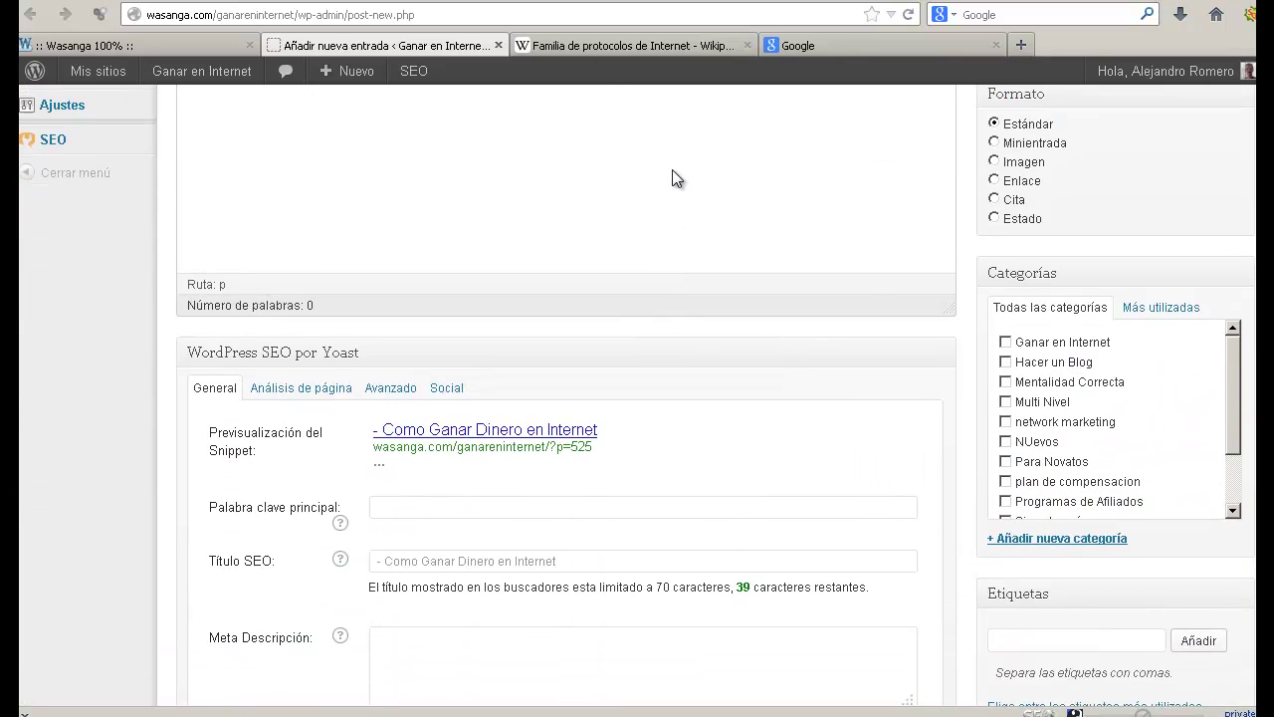
pyautogui.scroll(-2, 682, 172)
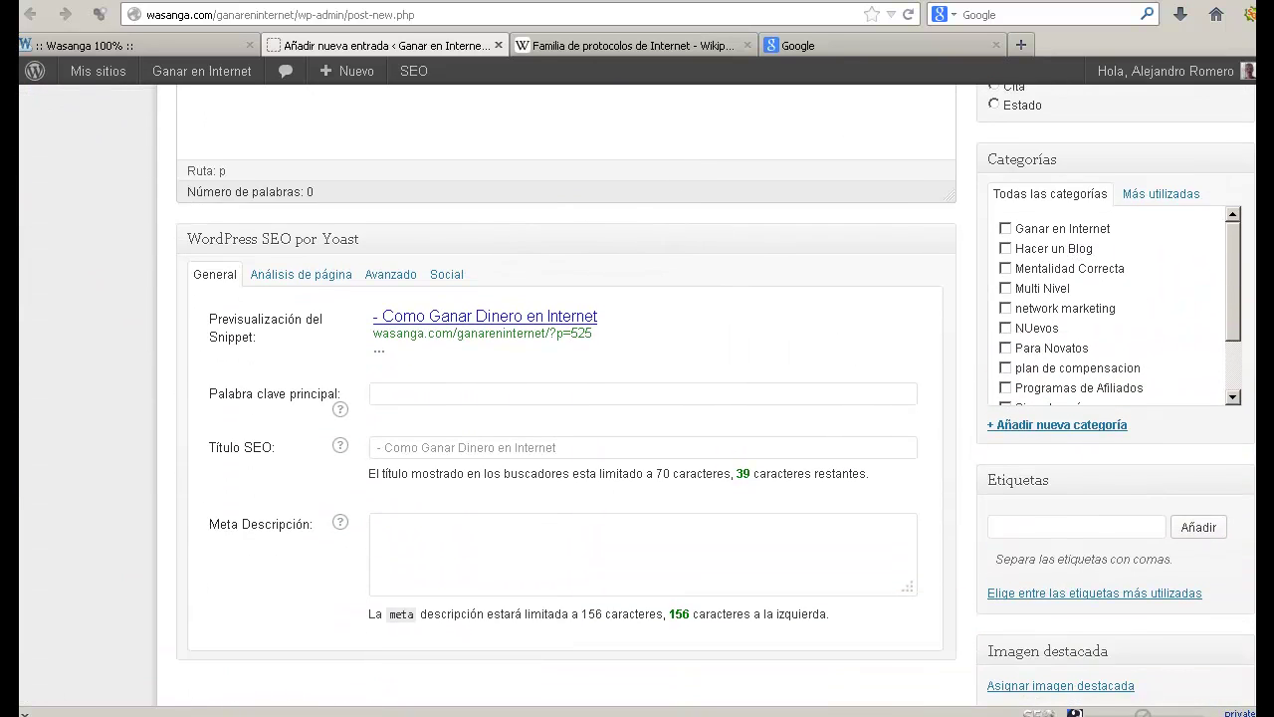
pyautogui.scroll(-1, 373, 234)
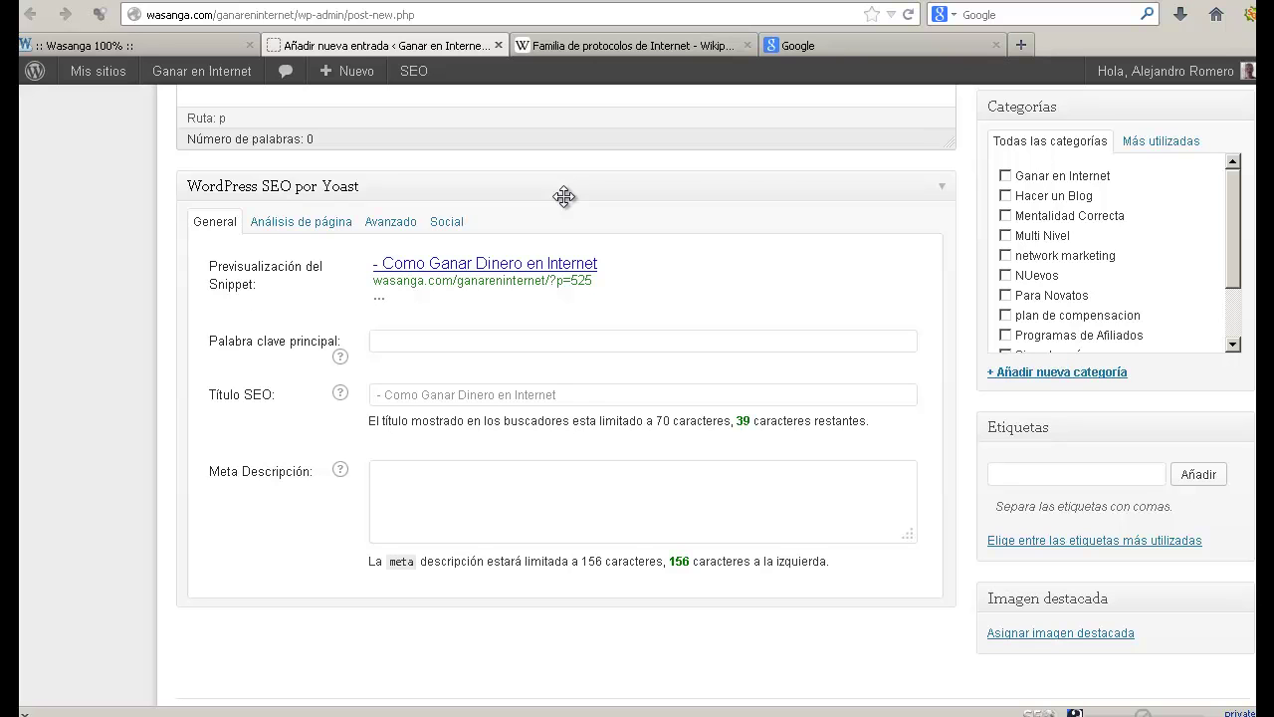
pyautogui.click(822, 48)
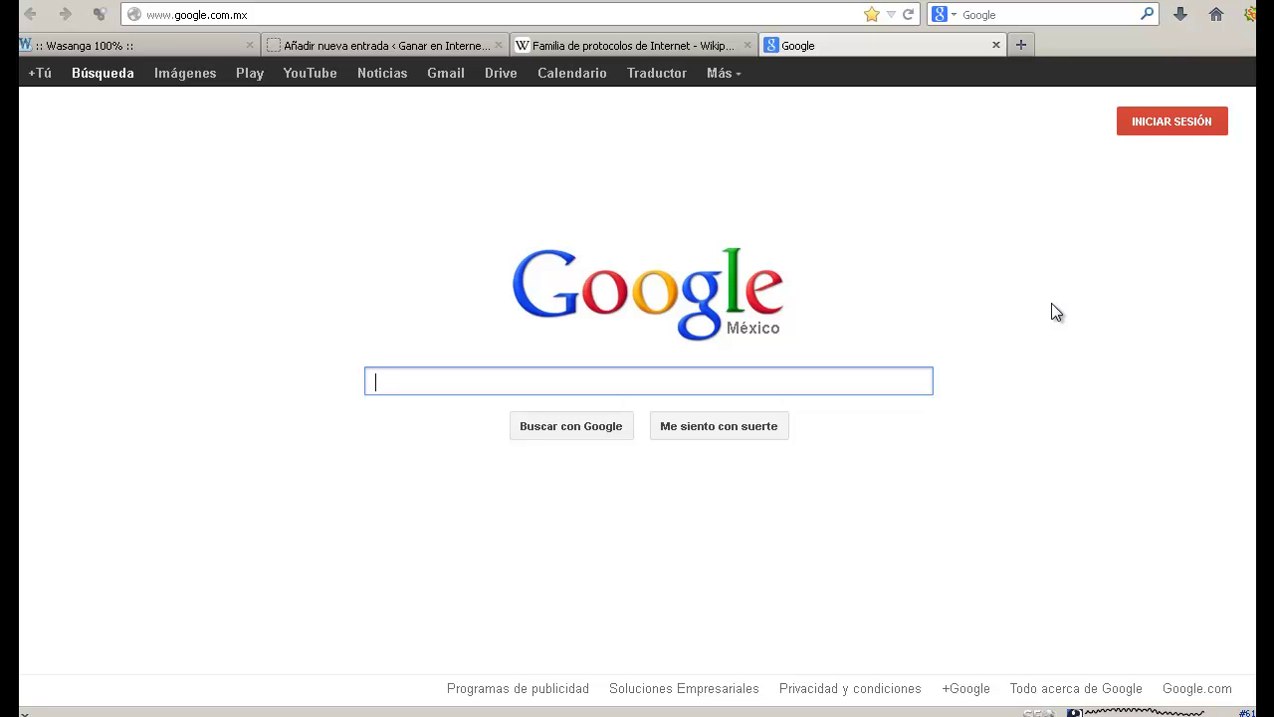
pyautogui.click(433, 46)
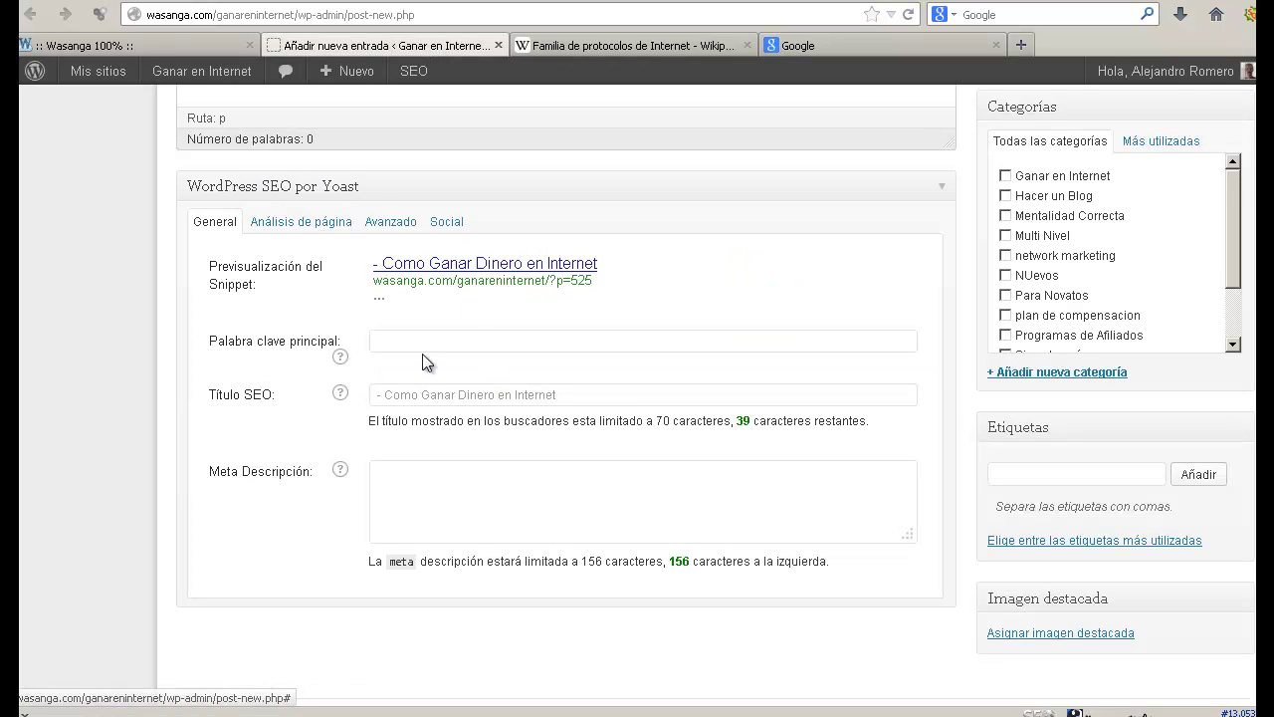
pyautogui.click(374, 340)
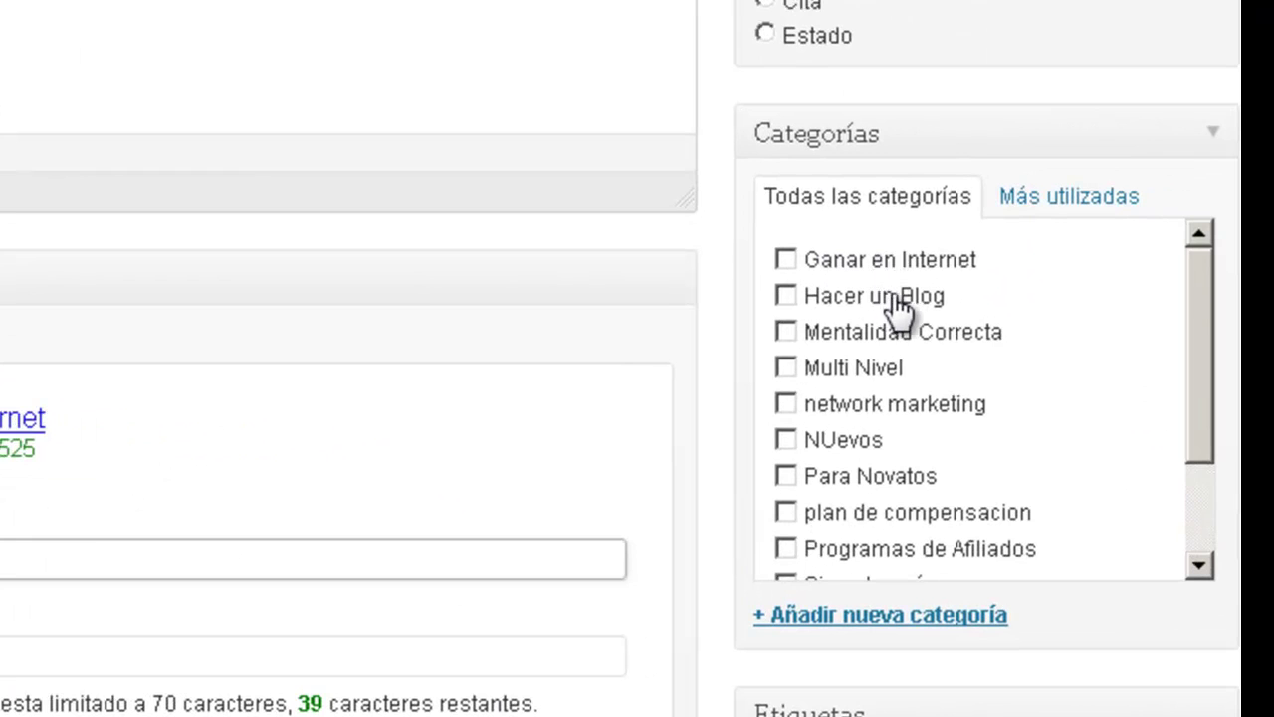
pyautogui.scroll(-1, 1059, 423)
pyautogui.scroll(-1, 896, 309)
pyautogui.scroll(3, 902, 317)
pyautogui.scroll(-4, 686, 313)
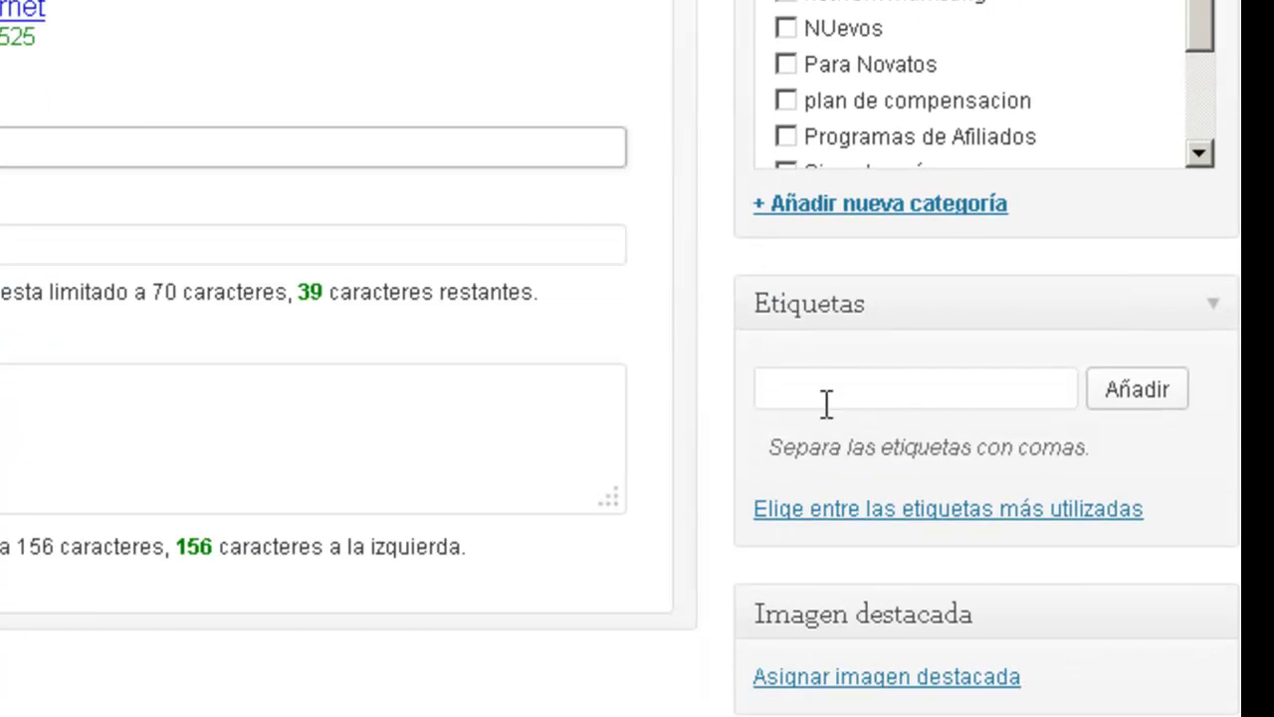
pyautogui.click(787, 388)
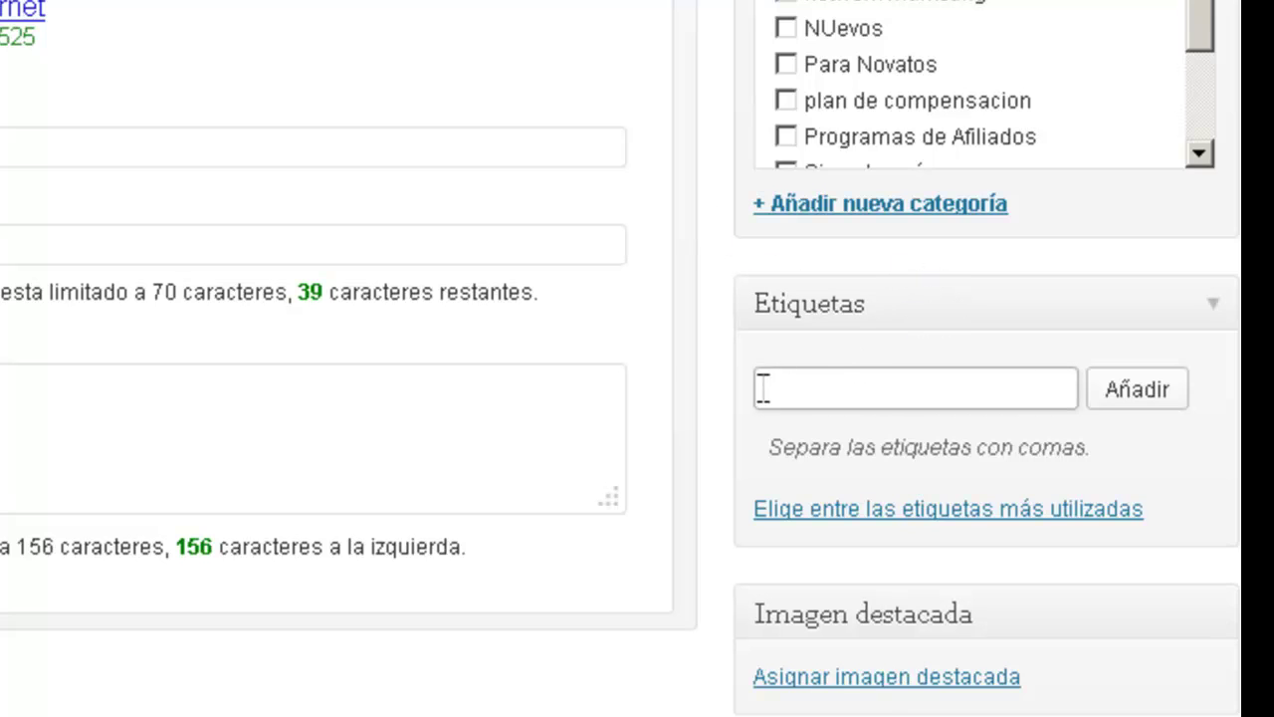
pyautogui.scroll(6, 674, 305)
pyautogui.scroll(3, 676, 305)
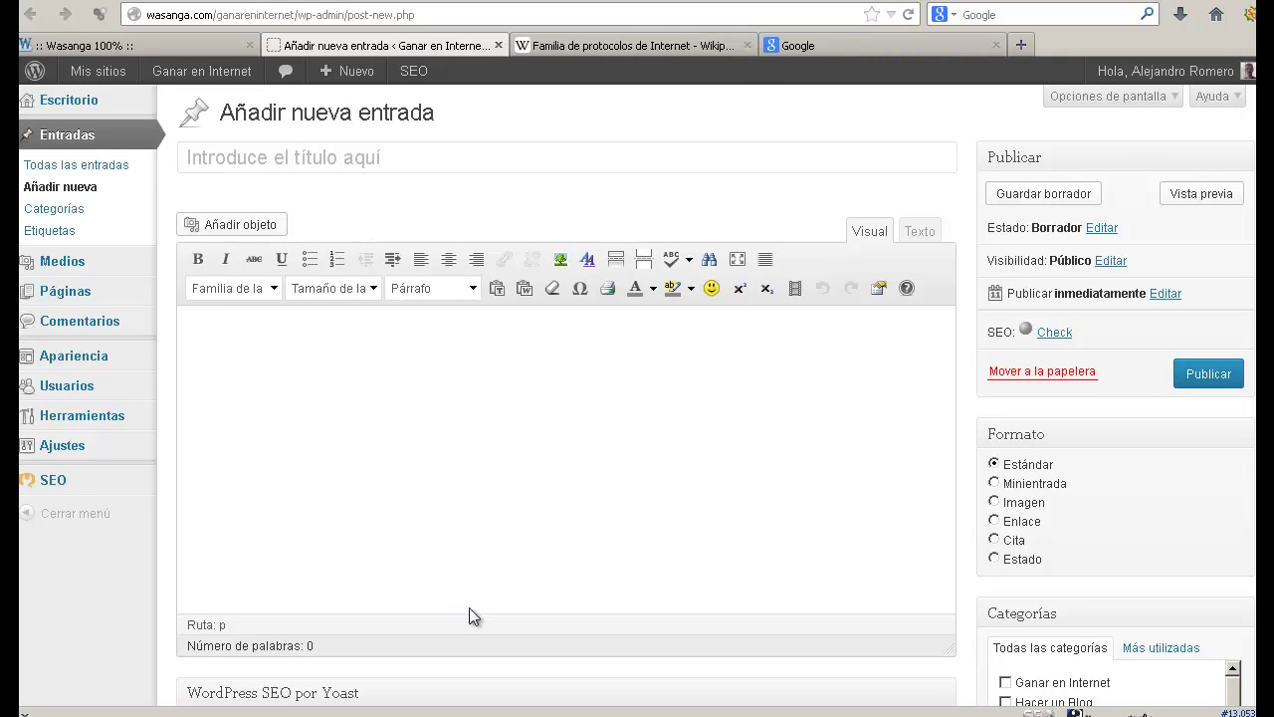
# - Switch to Word and look through the article "Como empezar un blog Como Mi Negocio en Internet"
pyautogui.hotkey('alt', 'Tab')
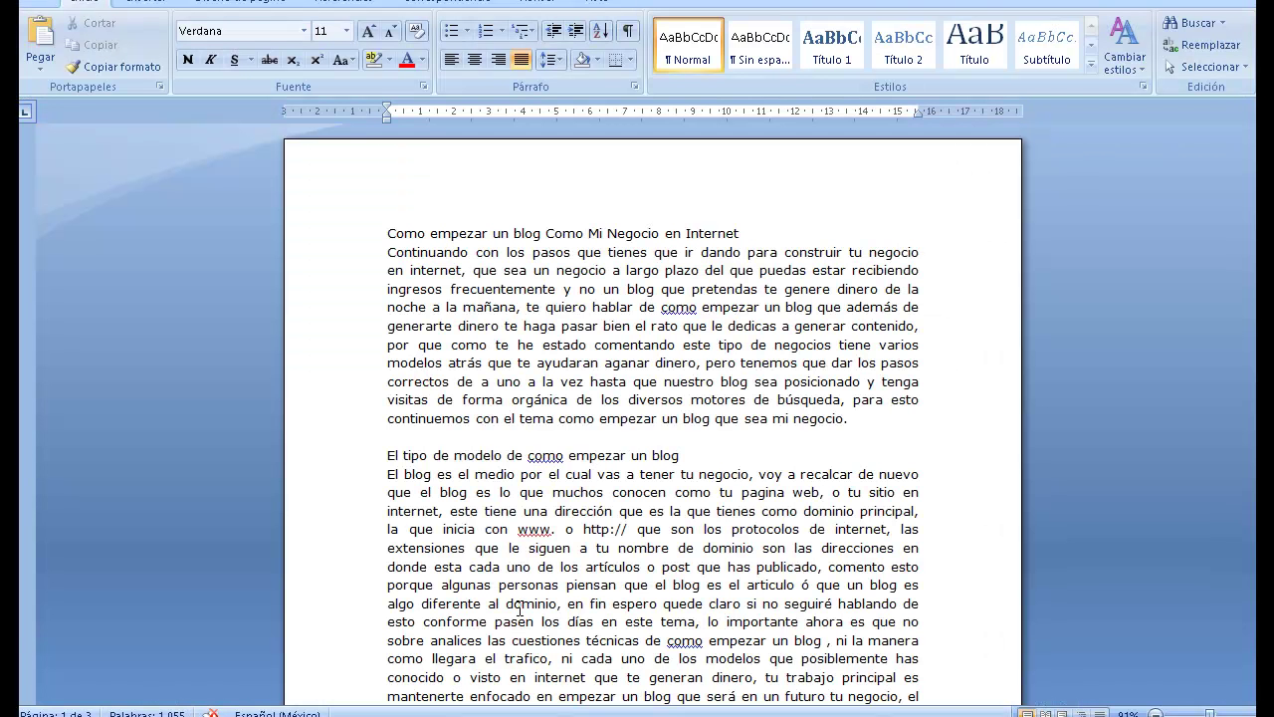
pyautogui.scroll(-1, 593, 380)
pyautogui.scroll(1, 593, 380)
pyautogui.scroll(-4, 816, 314)
pyautogui.scroll(-8, 818, 318)
pyautogui.scroll(-2, 825, 332)
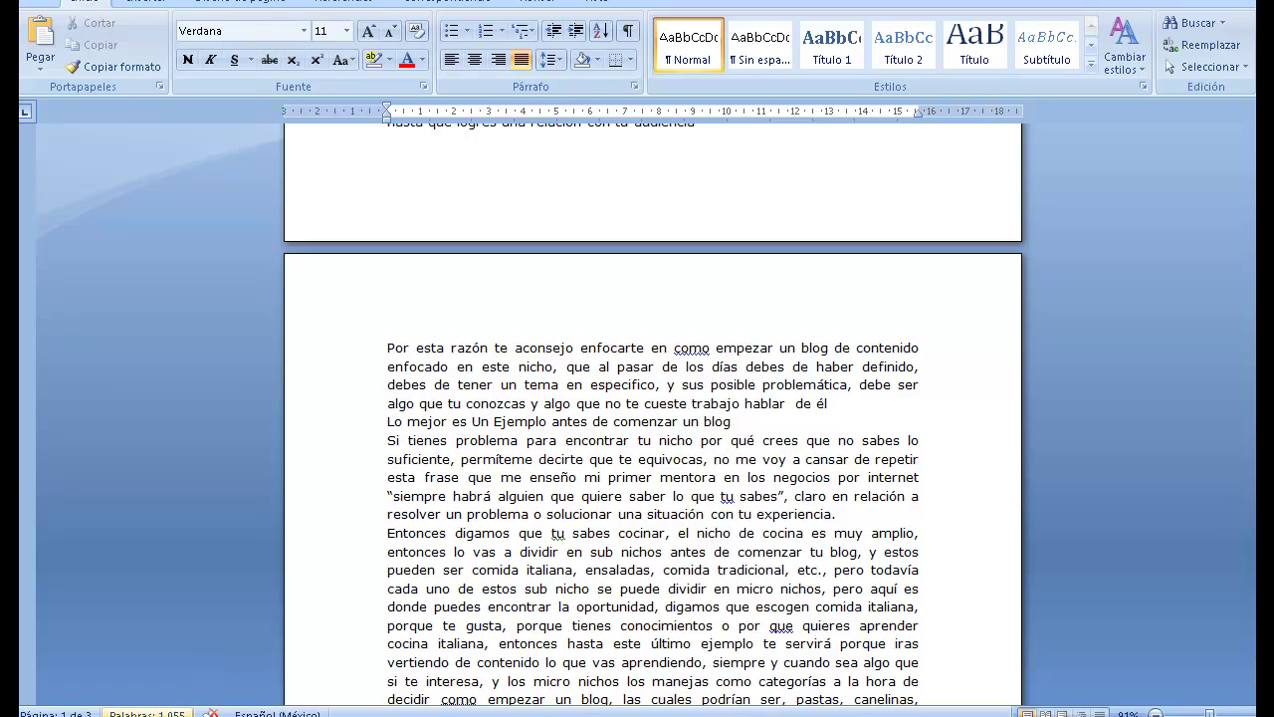
pyautogui.scroll(-3, 788, 477)
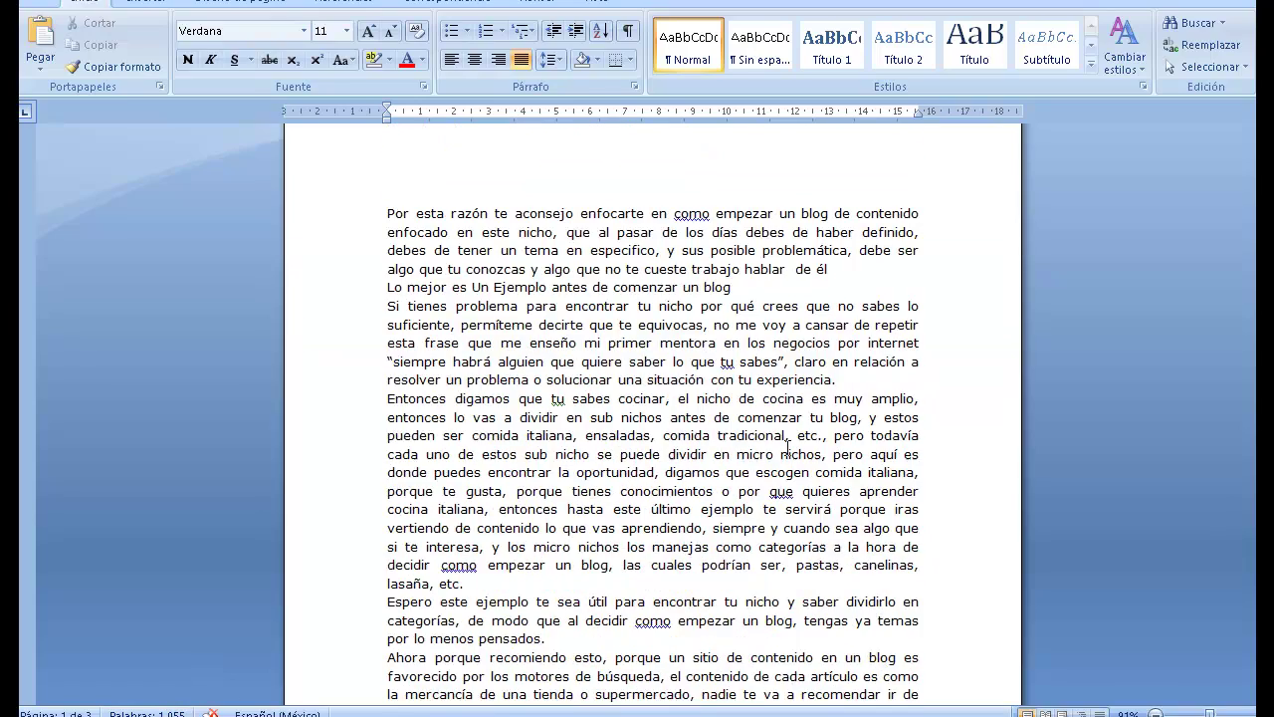
pyautogui.write('-')
pyautogui.scroll(10, 788, 448)
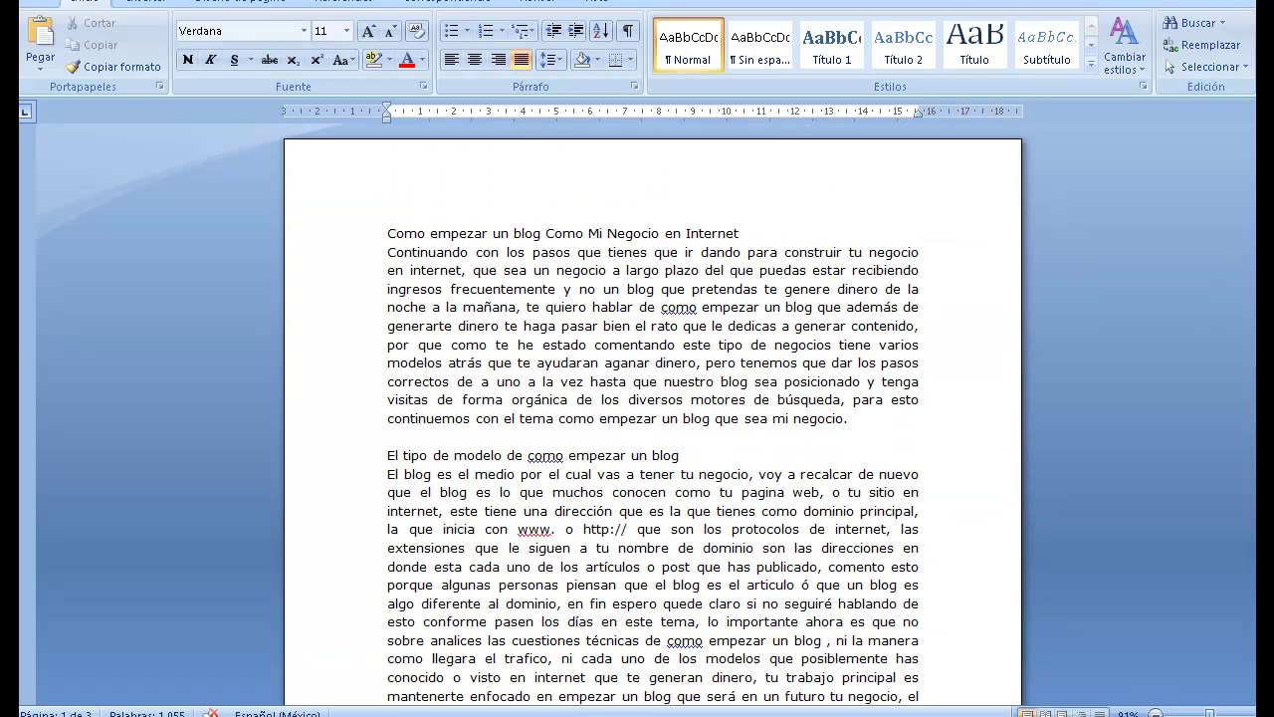
# - Switch back to the browser and search Google for "keyword tool"
pyautogui.click(551, 714)
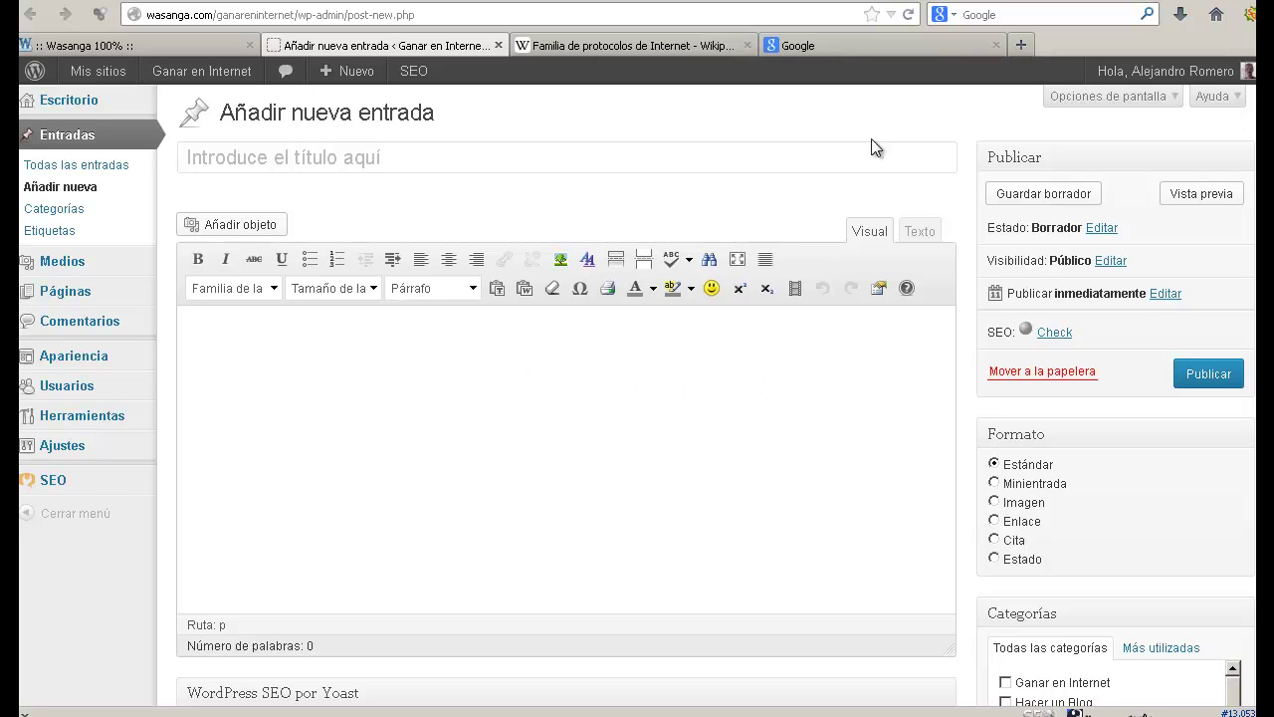
pyautogui.click(945, 49)
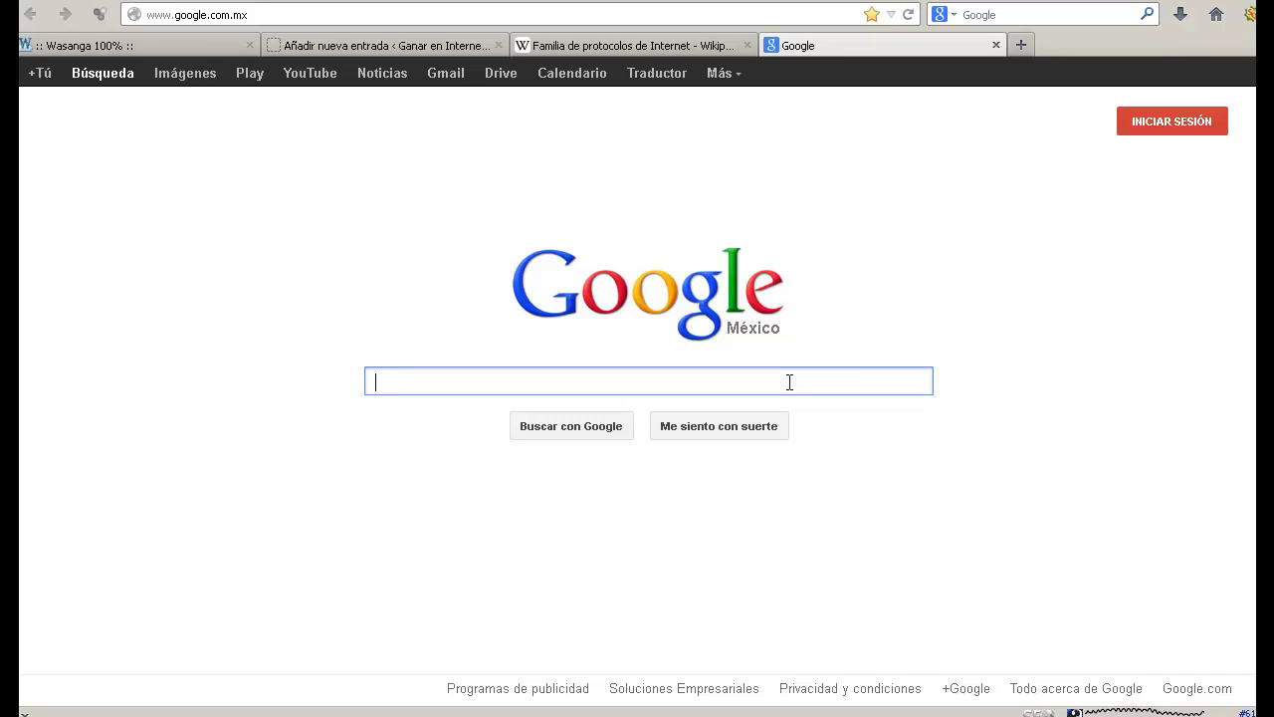
pyautogui.write('keyword')
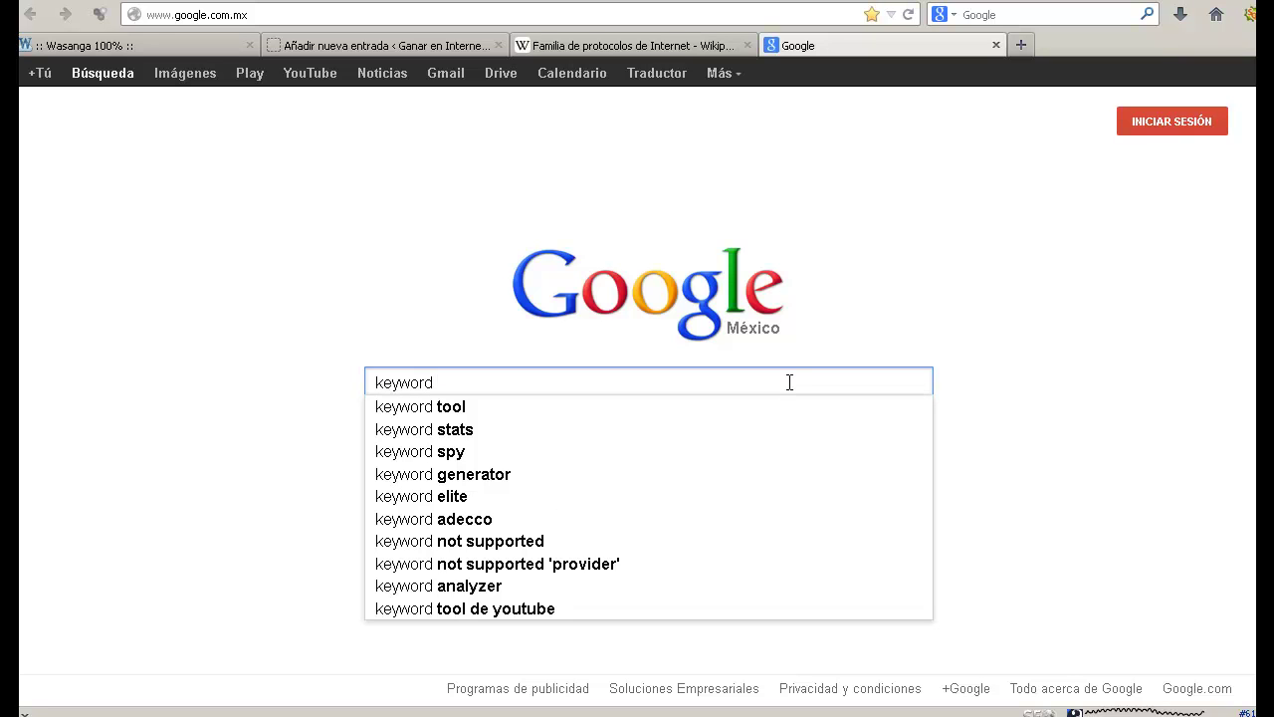
pyautogui.write(' tool')
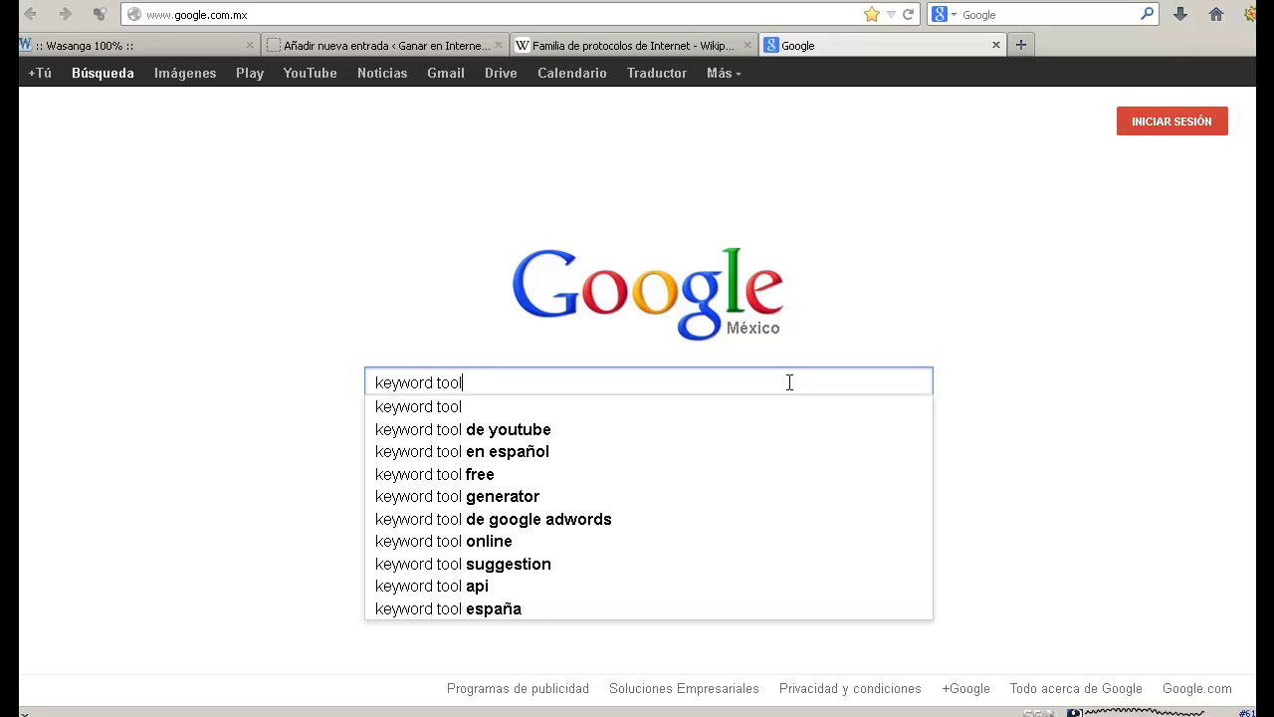
pyautogui.press('Return')
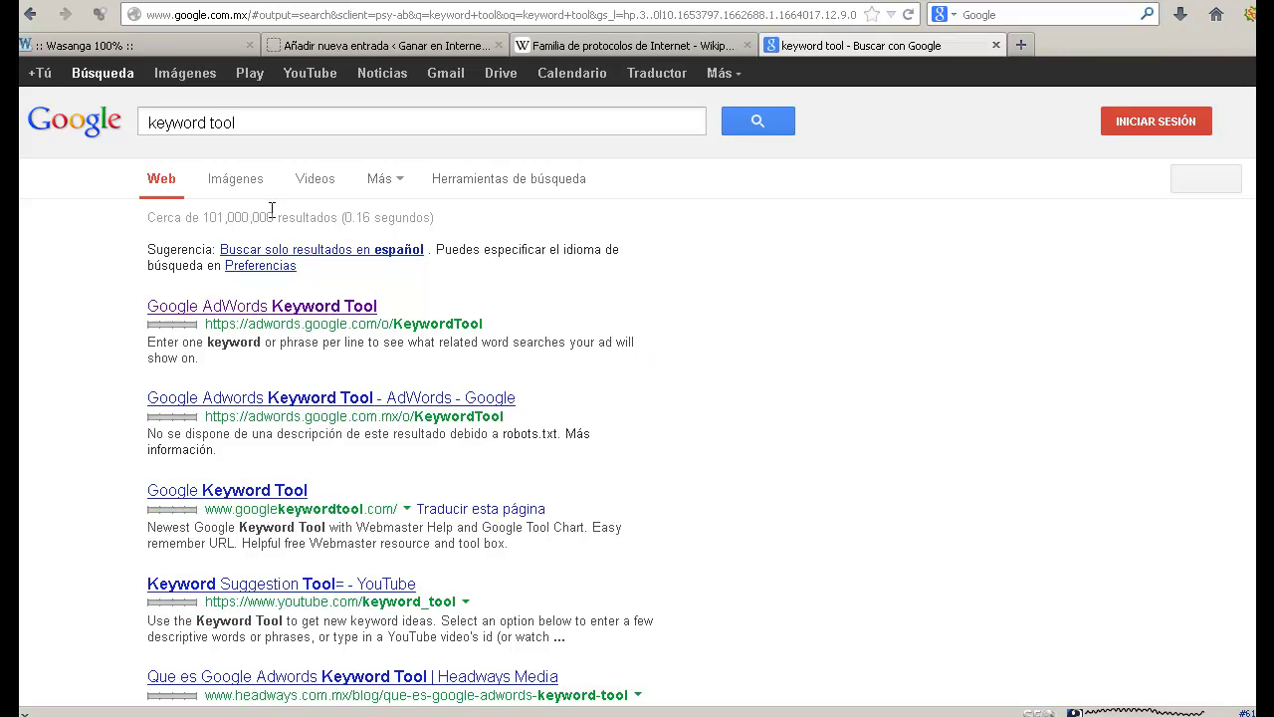
# - Open the Google AdWords Keyword Tool result and remove the México location filter
pyautogui.click(328, 304)
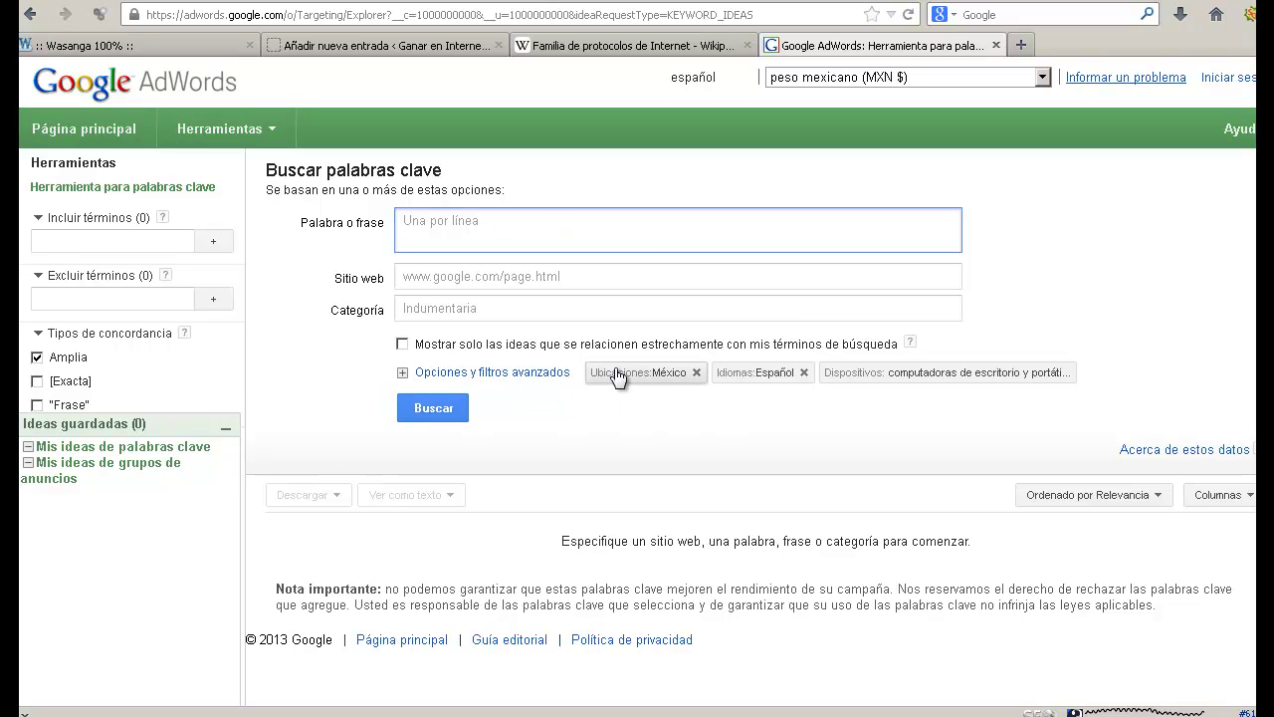
pyautogui.click(696, 375)
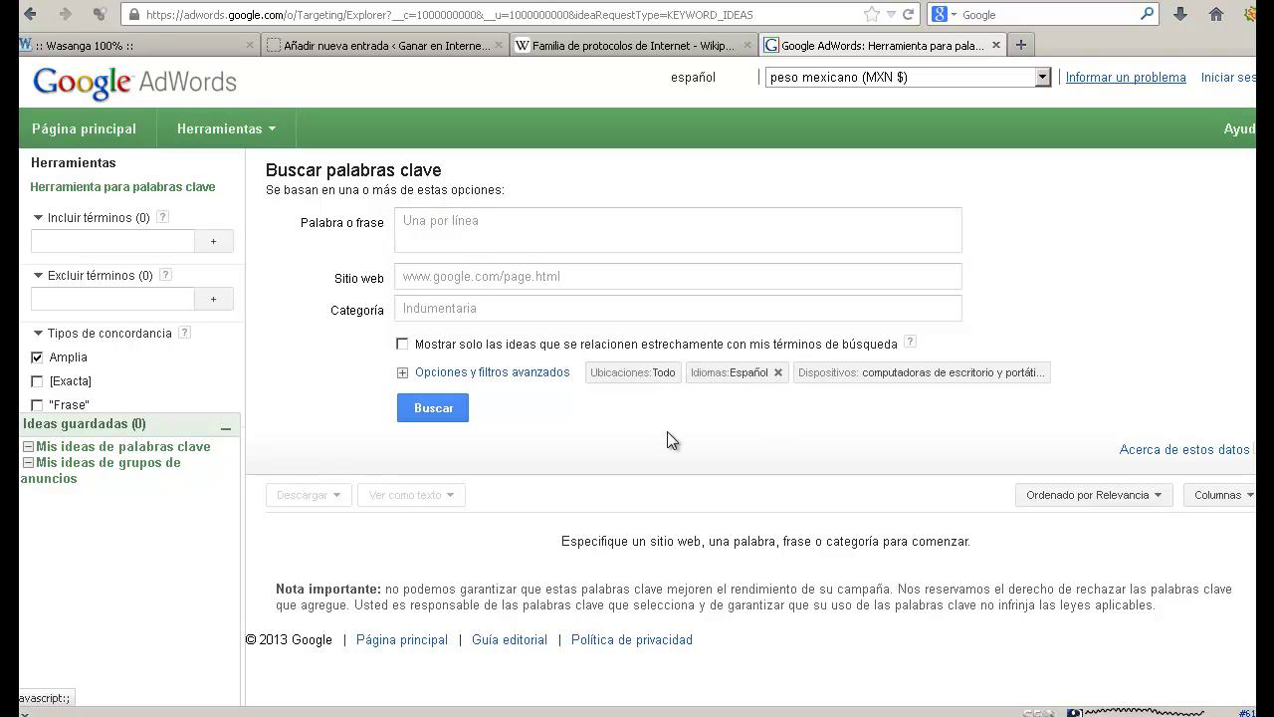
# - Enter "como hacer un blog" as the keyword phrase, then check the key phrase in the article's title in Word
pyautogui.click(424, 225)
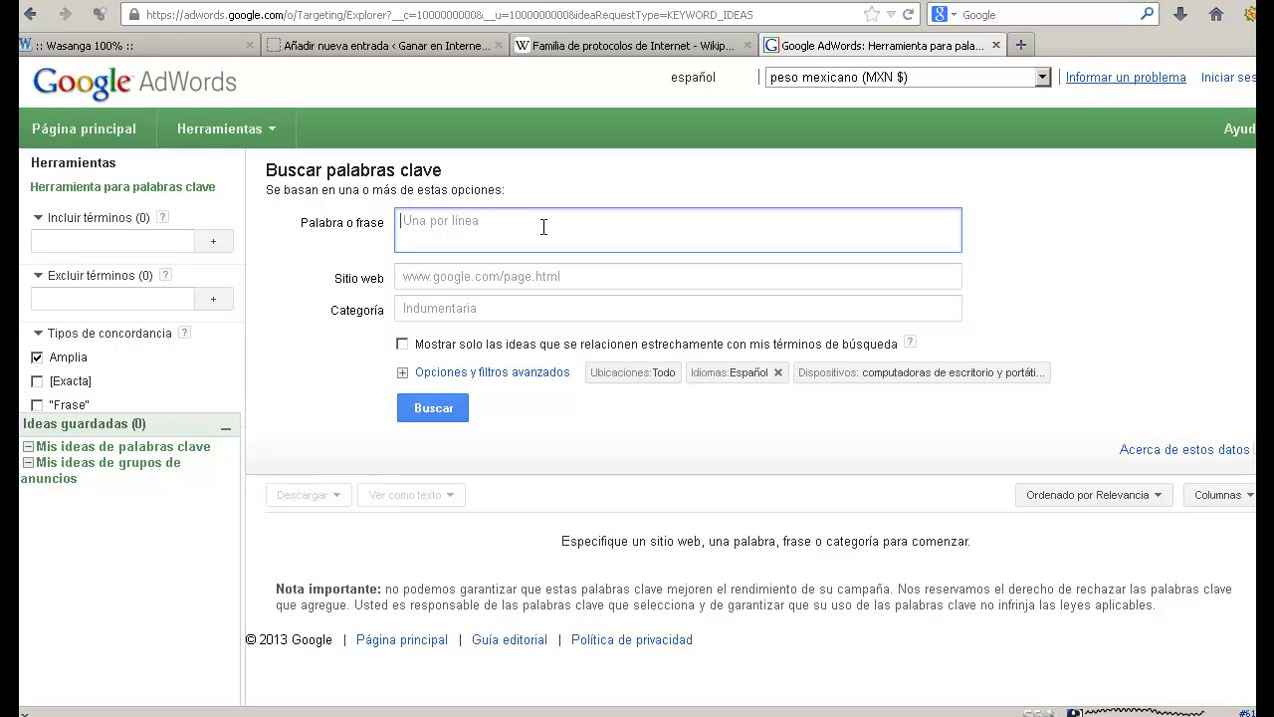
pyautogui.write('como hacer un blog')
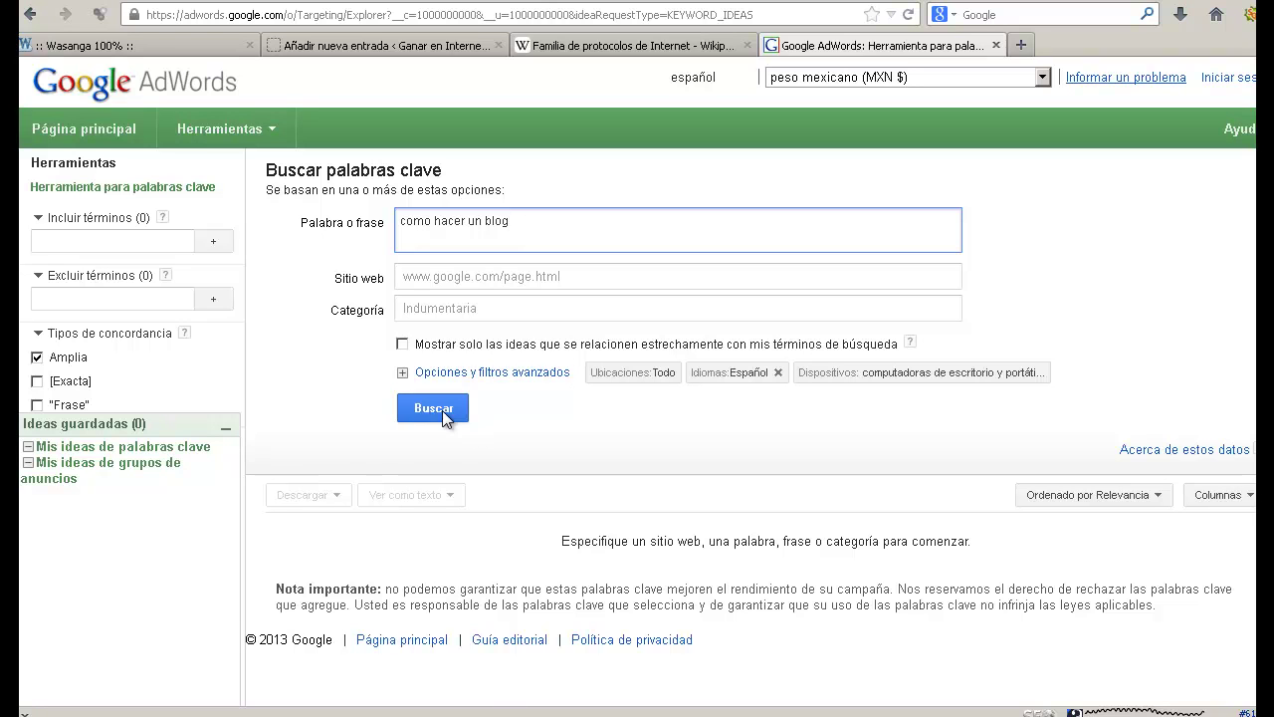
pyautogui.click(428, 716)
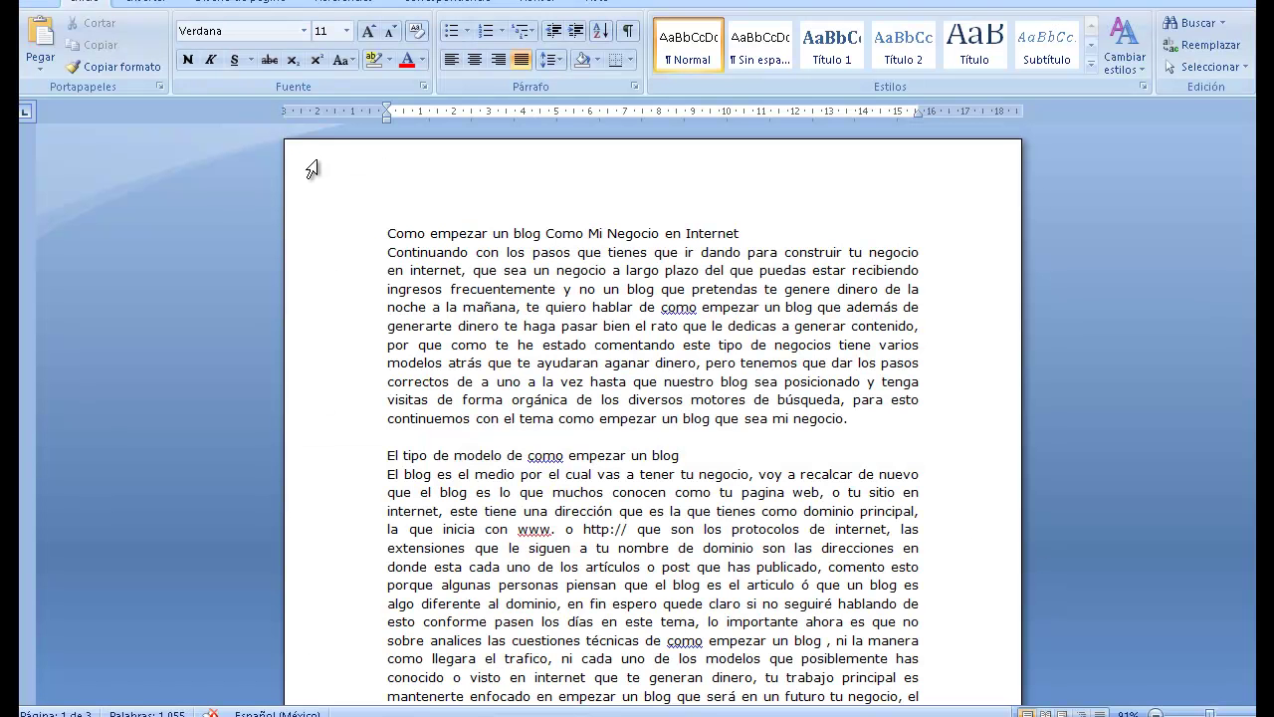
pyautogui.moveTo(387, 234); pyautogui.dragTo(543, 236)
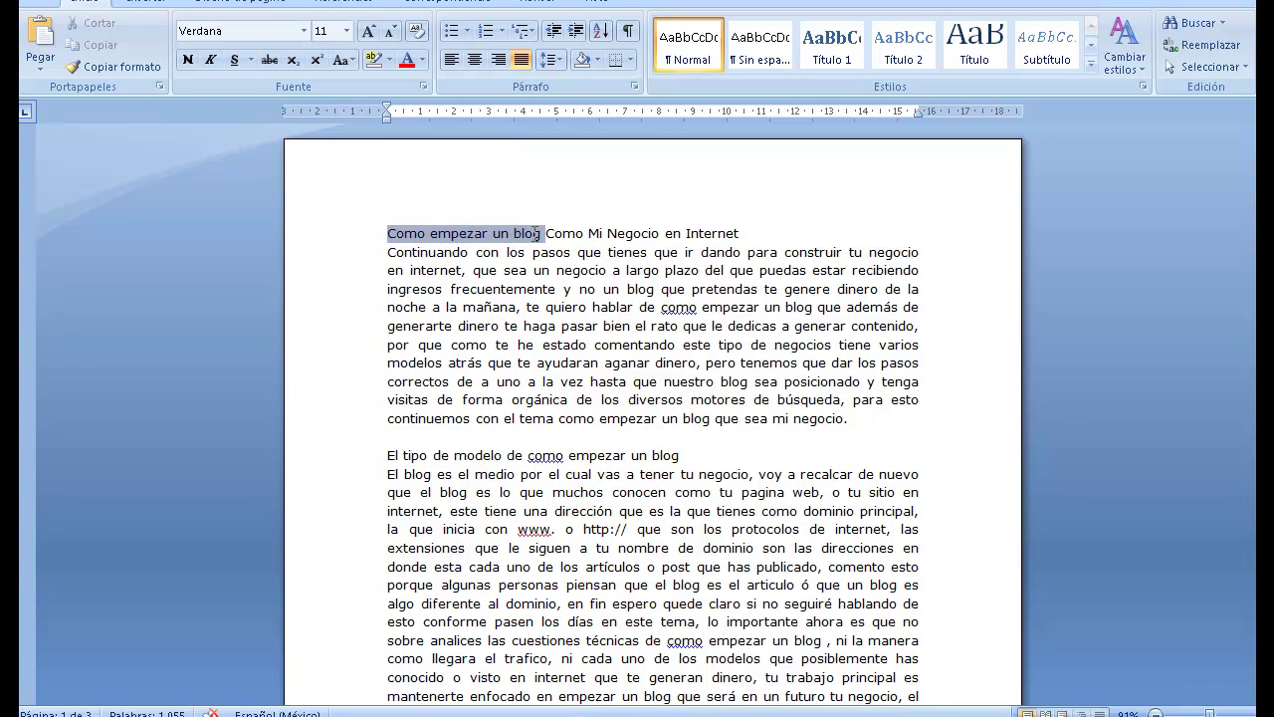
# - Return to the keyword tool, change the phrase to "como empezar un blog" and search for keyword ideas
pyautogui.hotkey('alt', 'Tab')
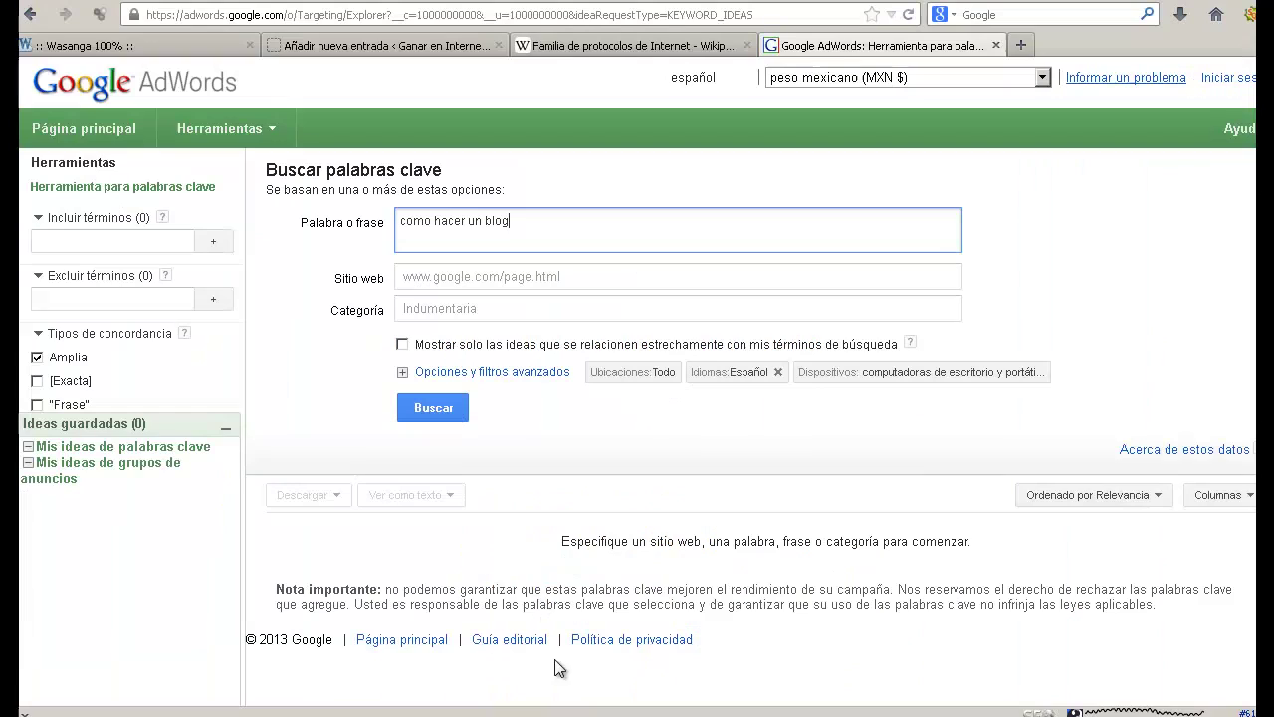
pyautogui.moveTo(466, 222); pyautogui.dragTo(434, 222)
pyautogui.write('empezar')
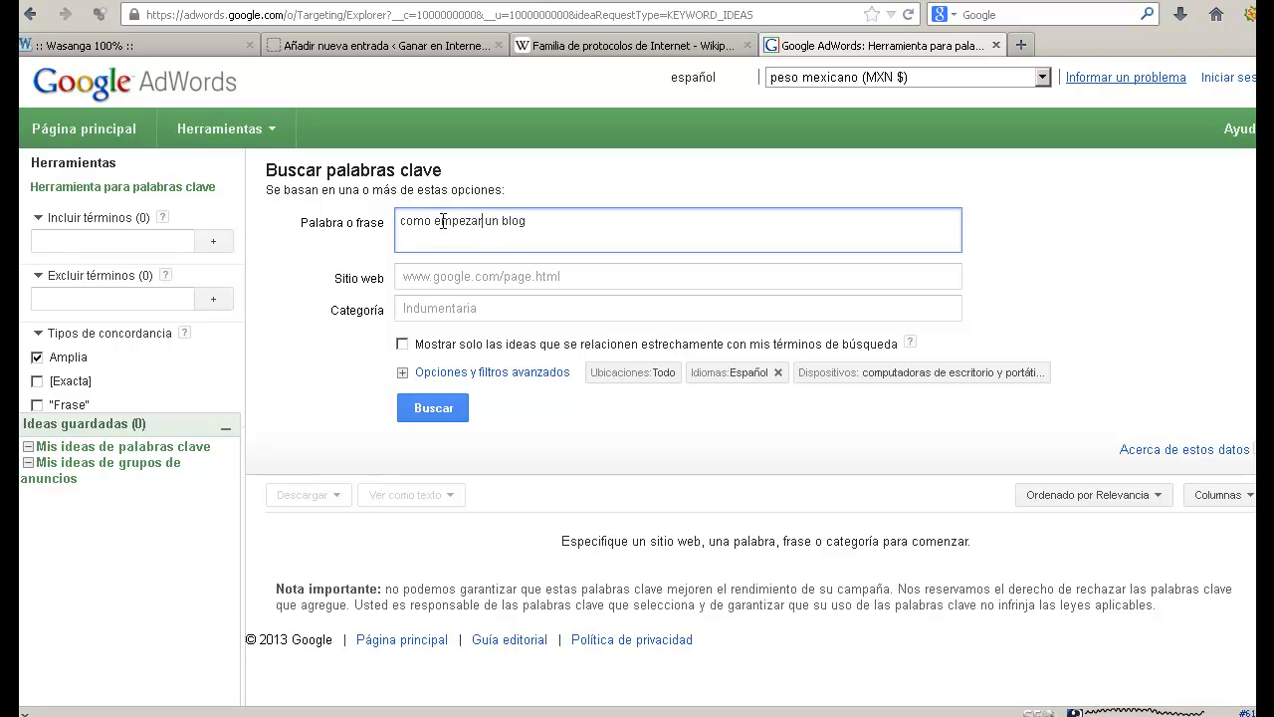
pyautogui.click(434, 405)
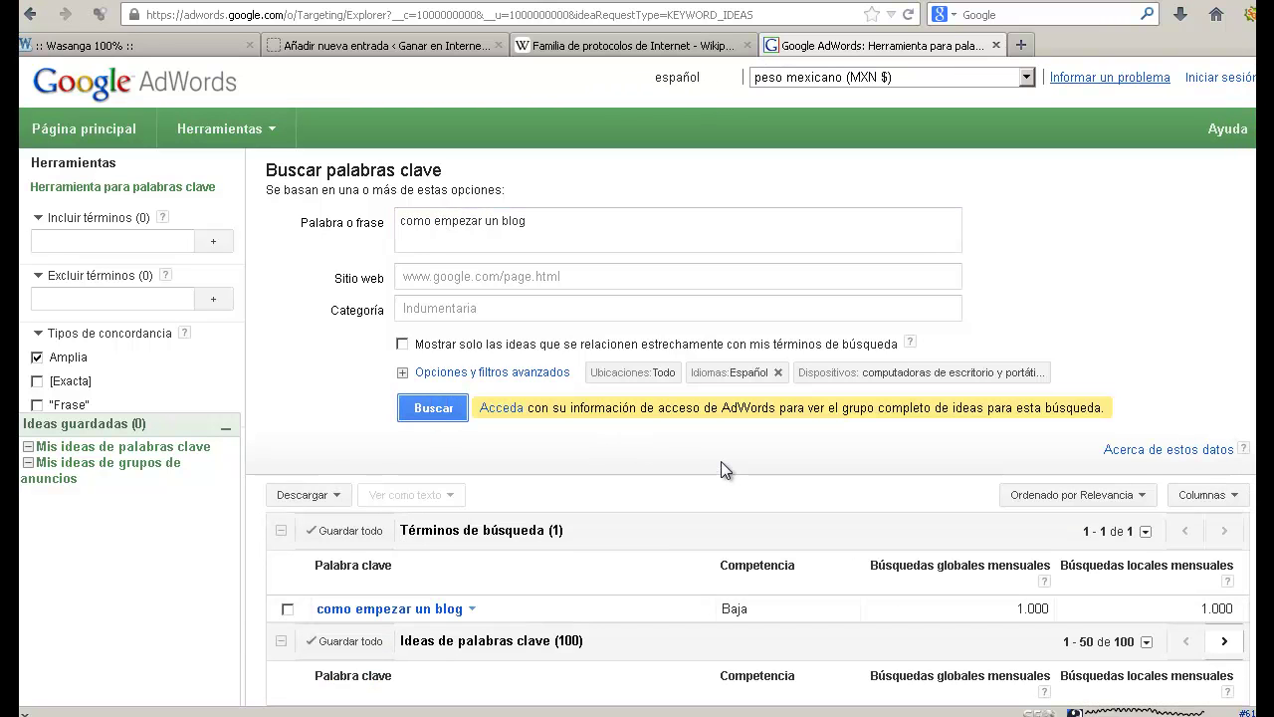
# - Examine the competition and monthly searches for "como empezar un blog" and its related keyword ideas
pyautogui.scroll(-2, 721, 461)
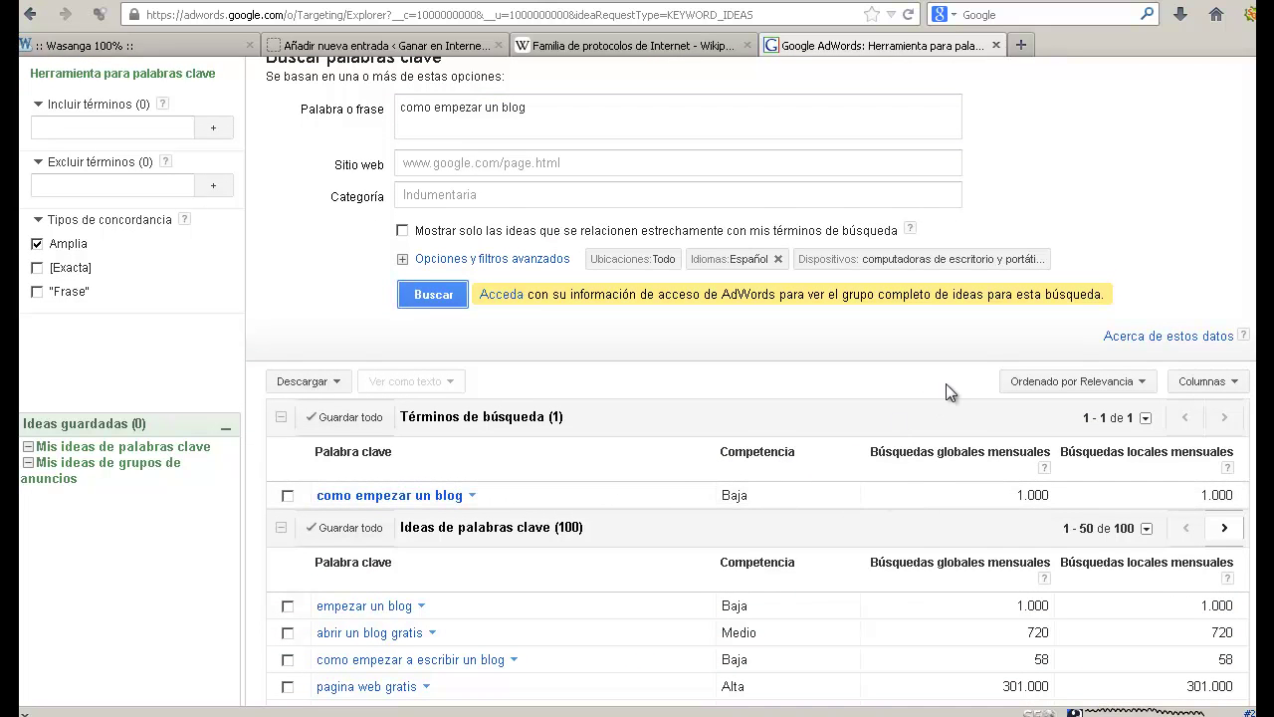
pyautogui.scroll(-2, 946, 383)
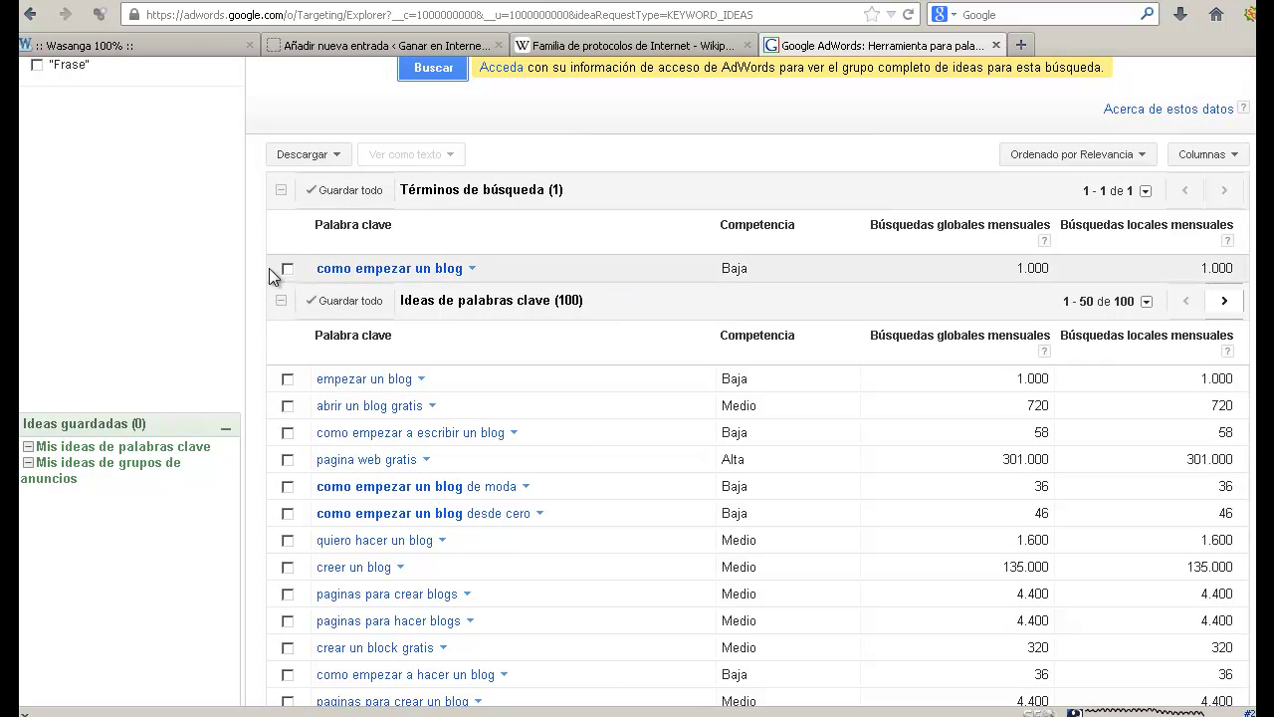
pyautogui.scroll(3, 412, 295)
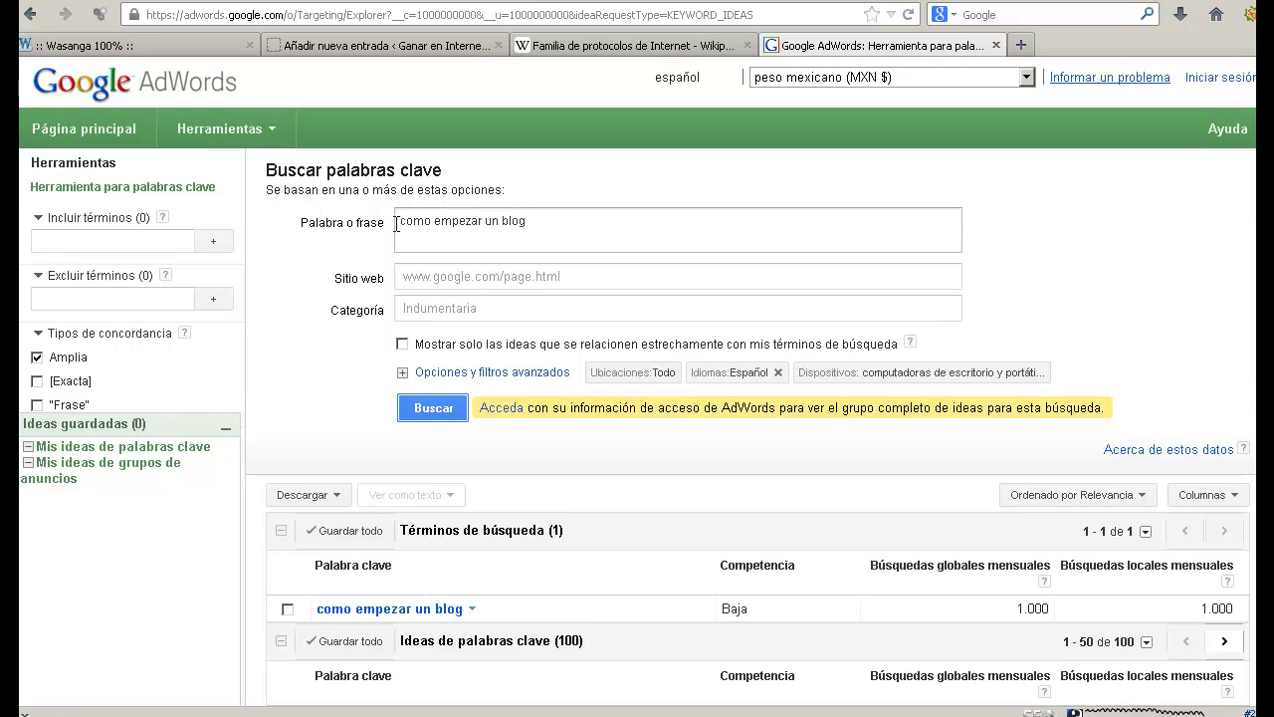
pyautogui.moveTo(397, 224); pyautogui.dragTo(548, 225)
pyautogui.scroll(-1, 390, 277)
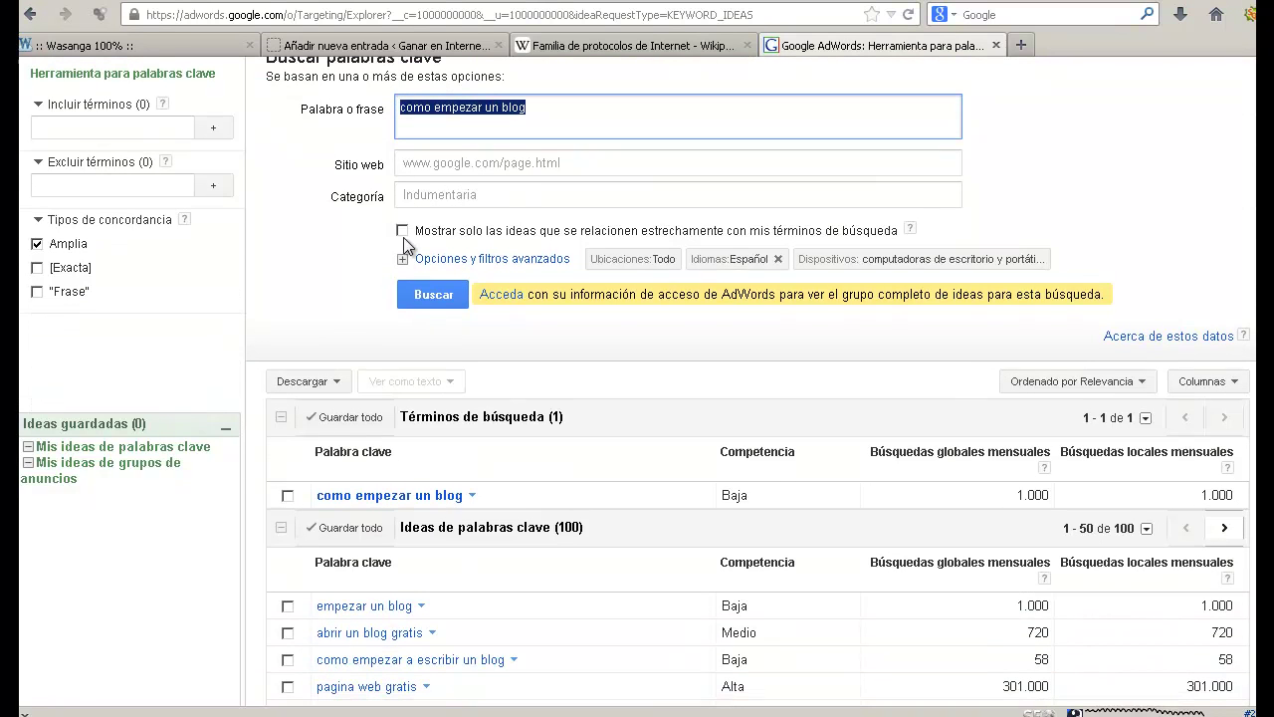
pyautogui.click(421, 123)
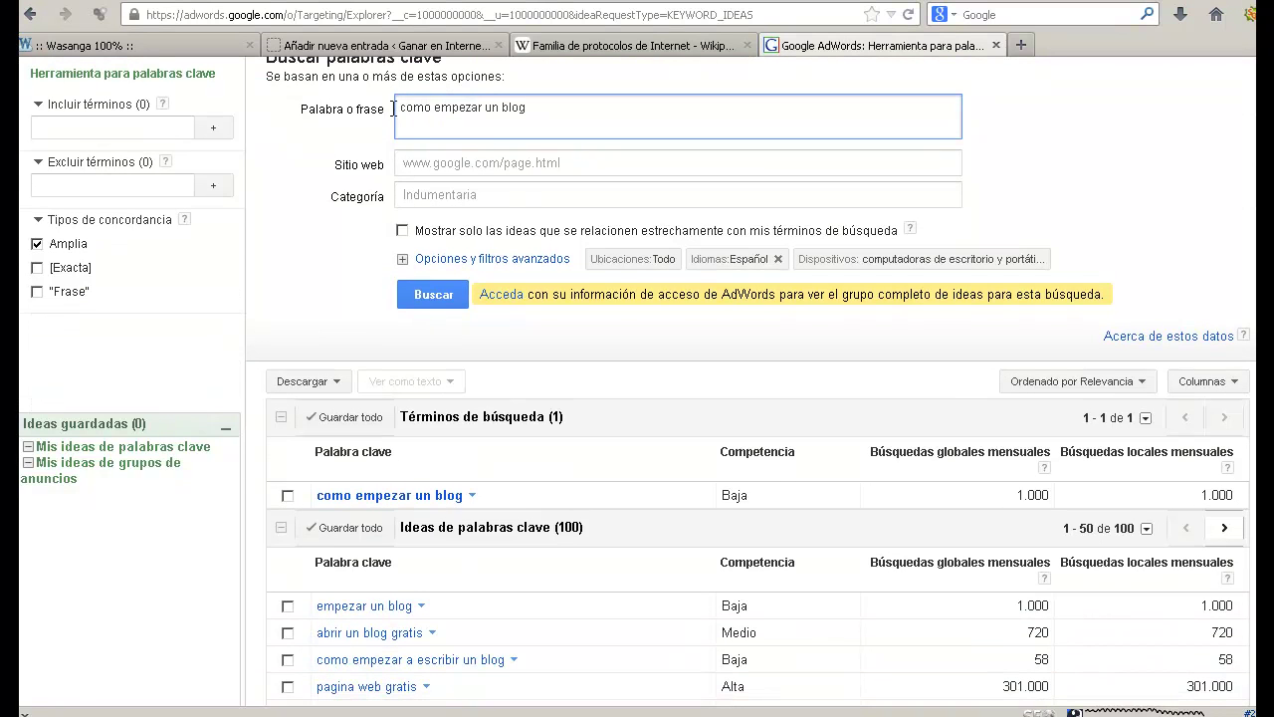
pyautogui.moveTo(522, 107); pyautogui.dragTo(396, 110)
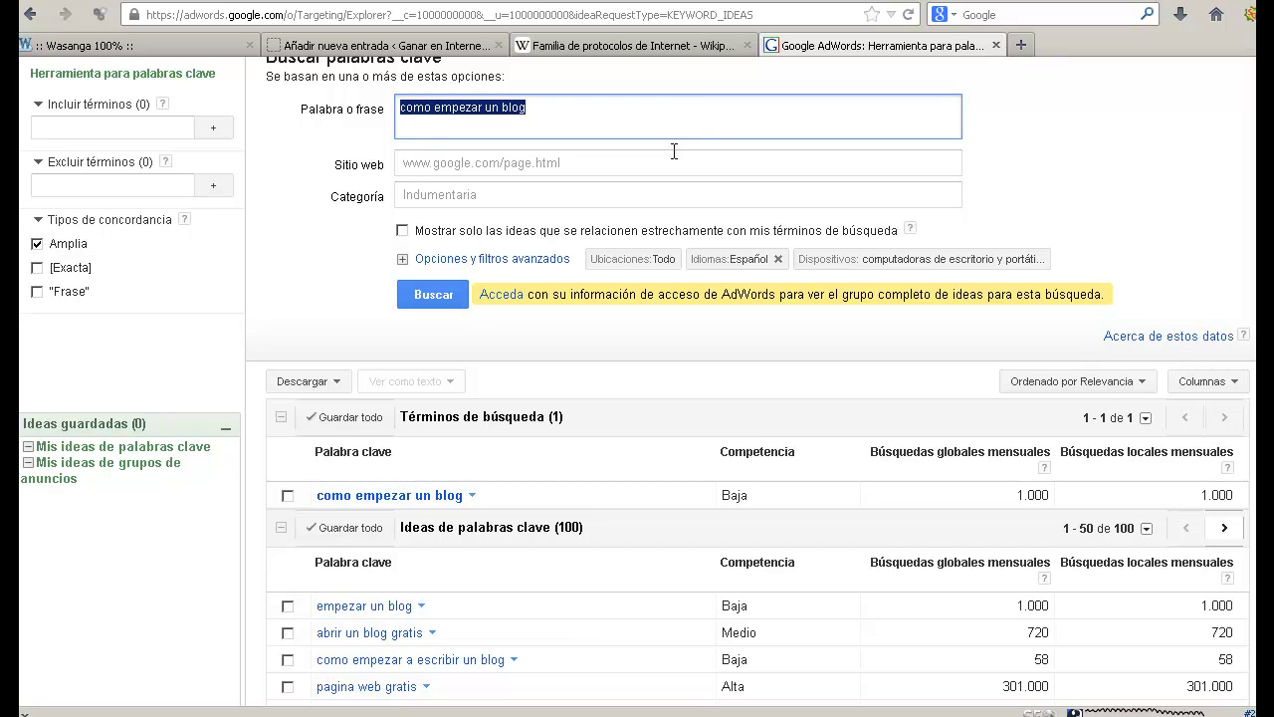
pyautogui.click(572, 110)
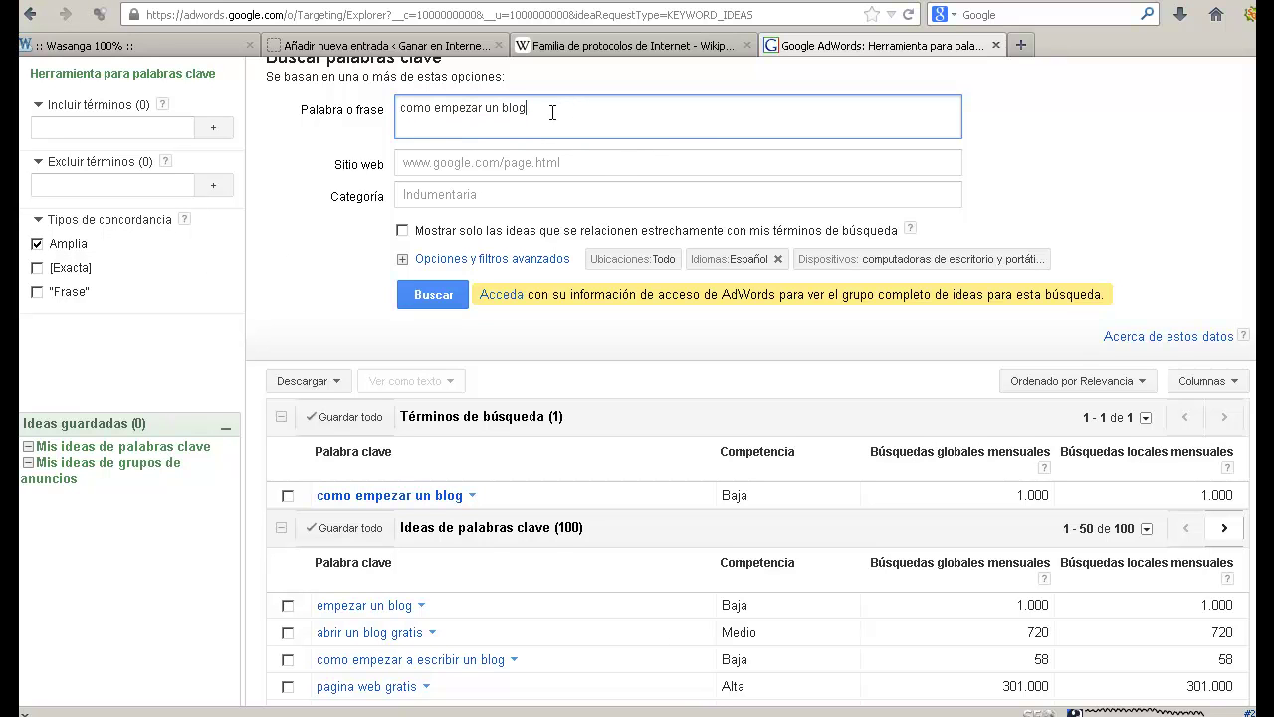
pyautogui.scroll(-4, 249, 377)
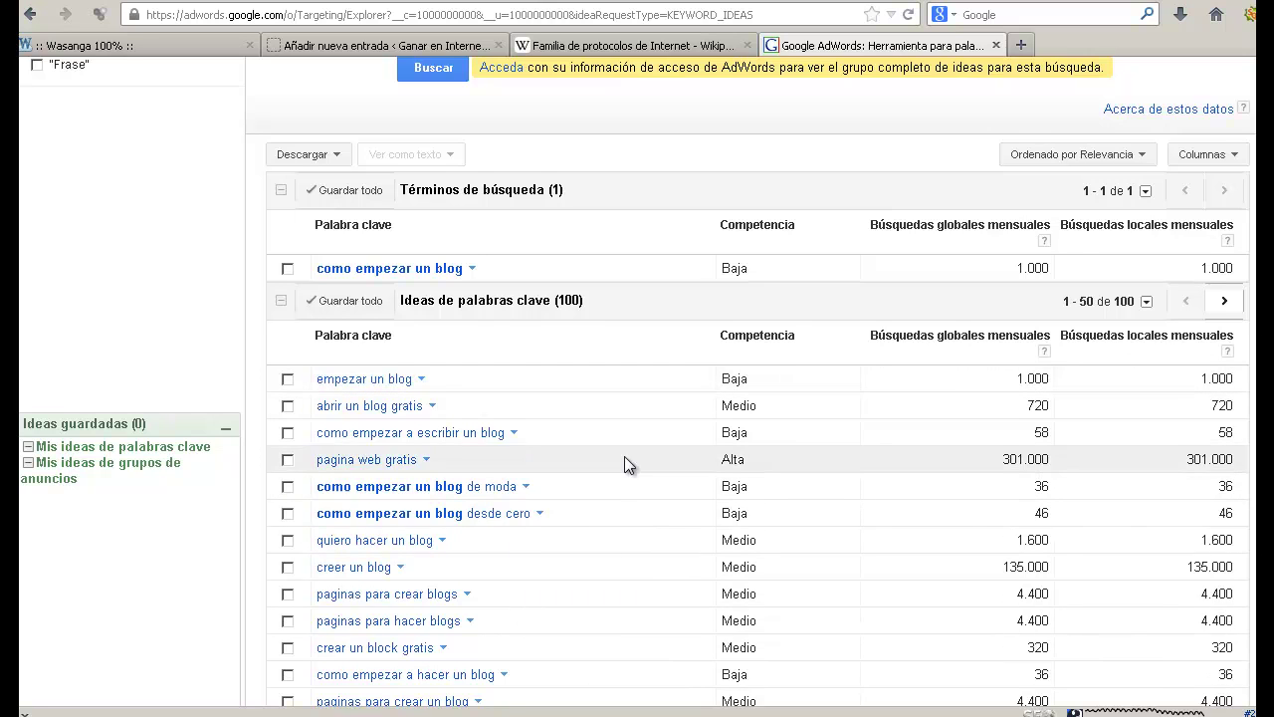
pyautogui.scroll(-2, 624, 456)
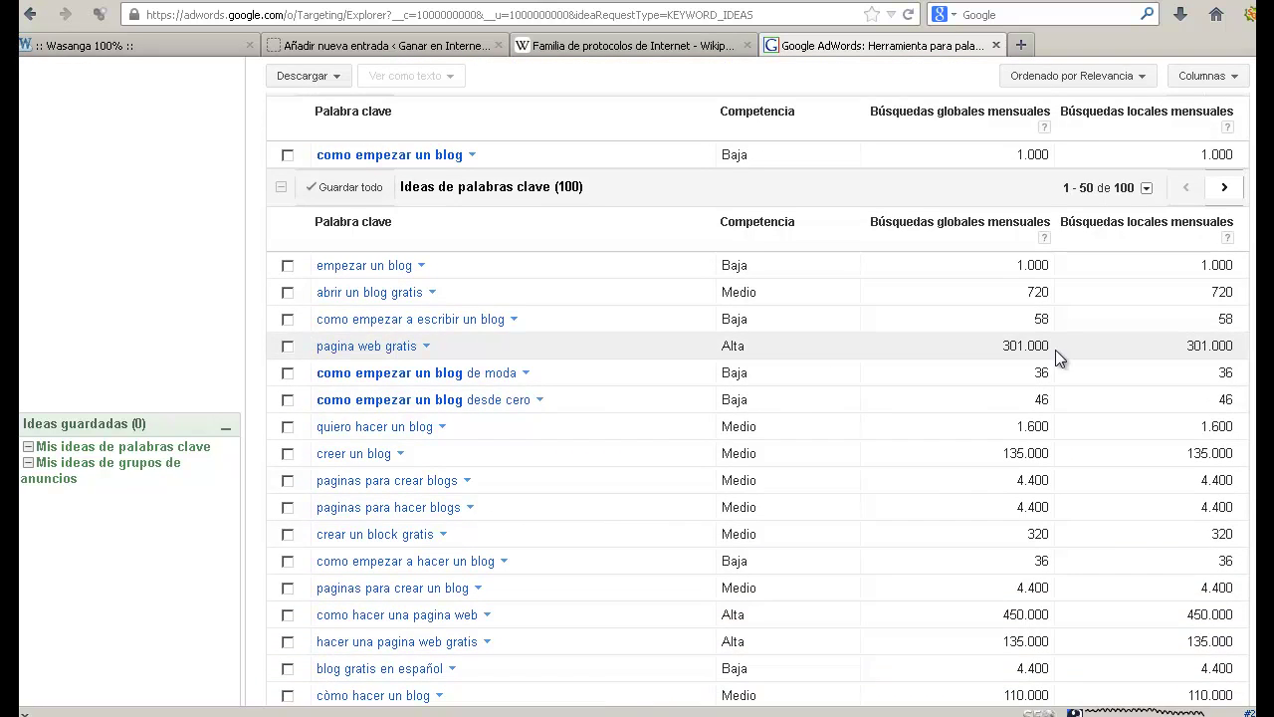
pyautogui.scroll(7, 916, 357)
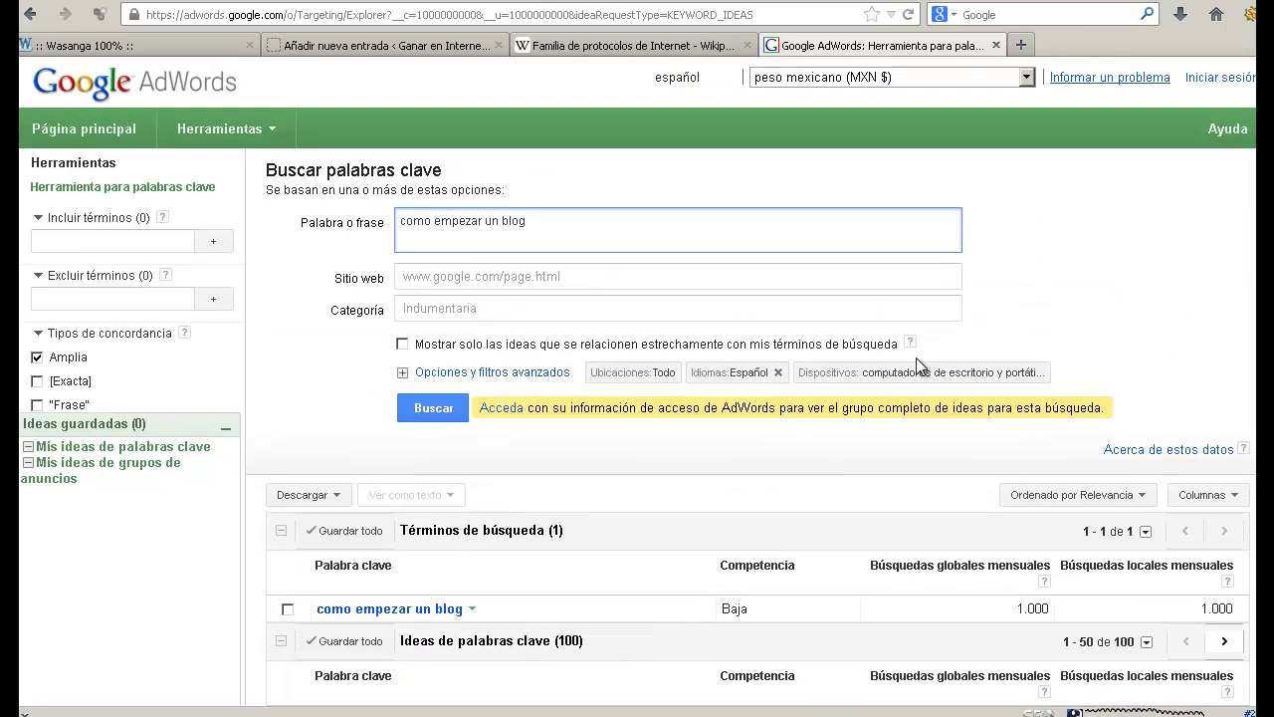
pyautogui.scroll(-2, 904, 382)
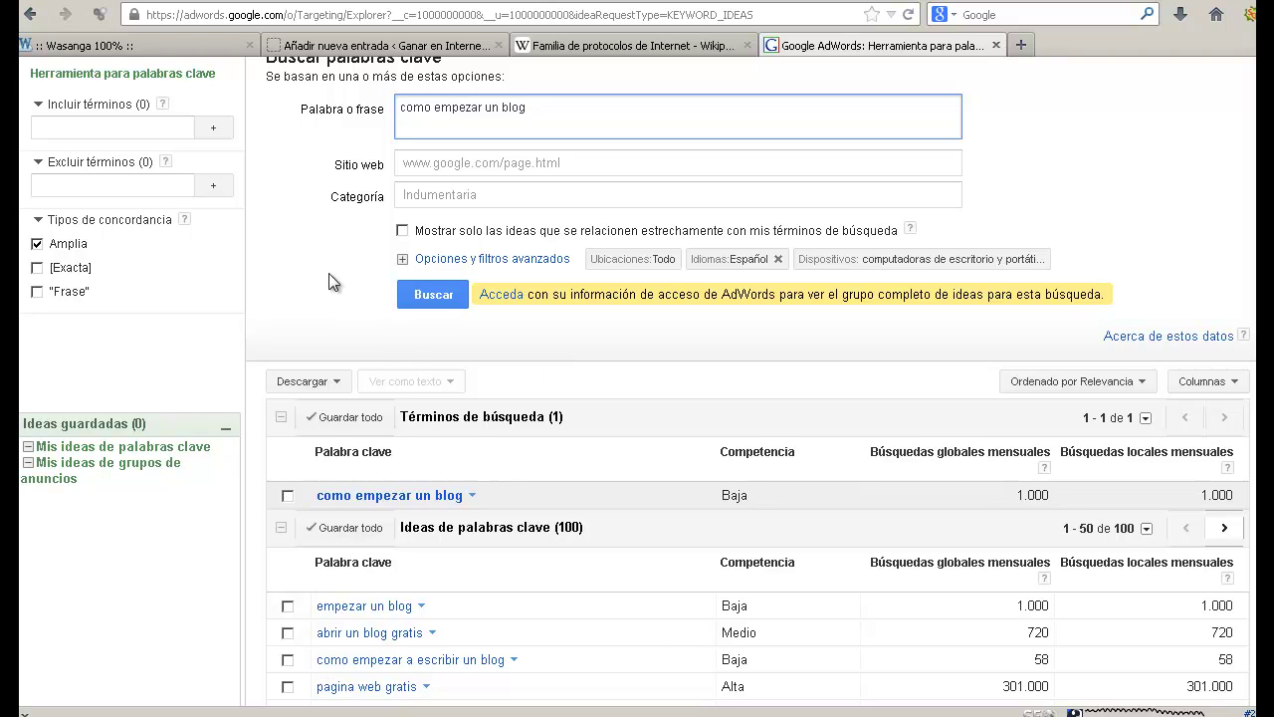
# - Filter the keyword ideas to local monthly searches <= 3000 in the advanced options and rerun the search
pyautogui.click(403, 259)
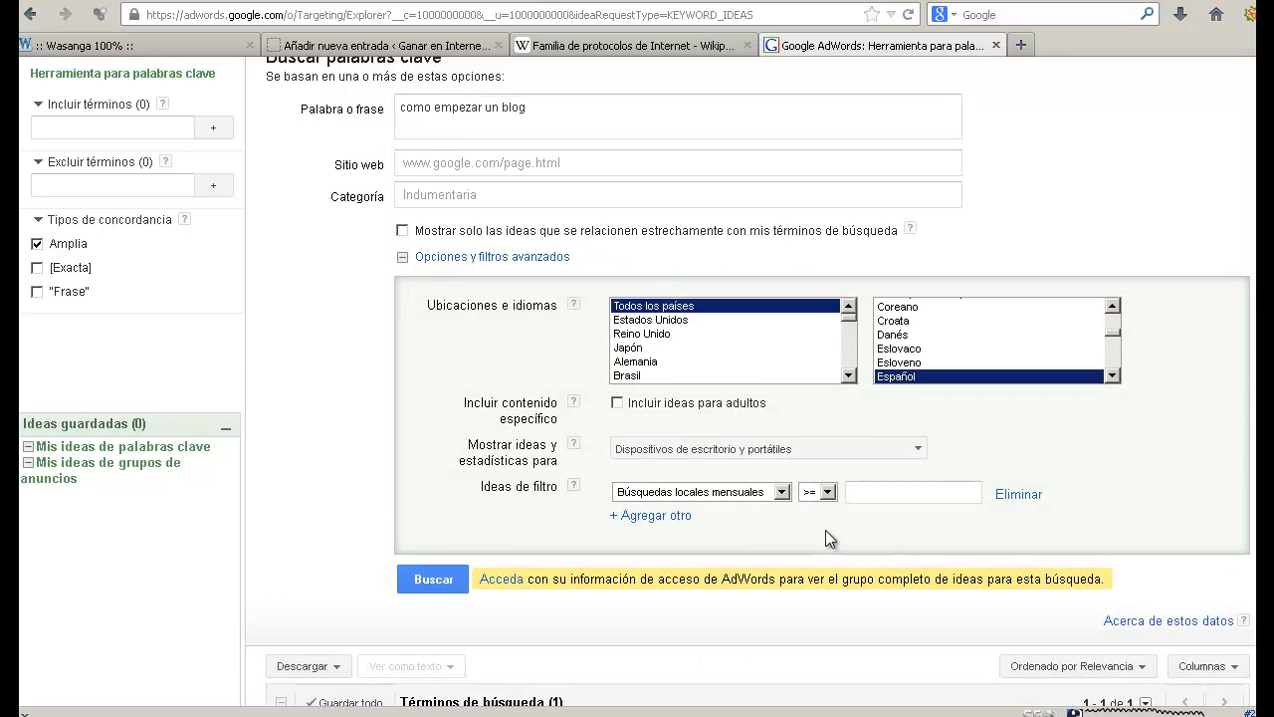
pyautogui.click(826, 491)
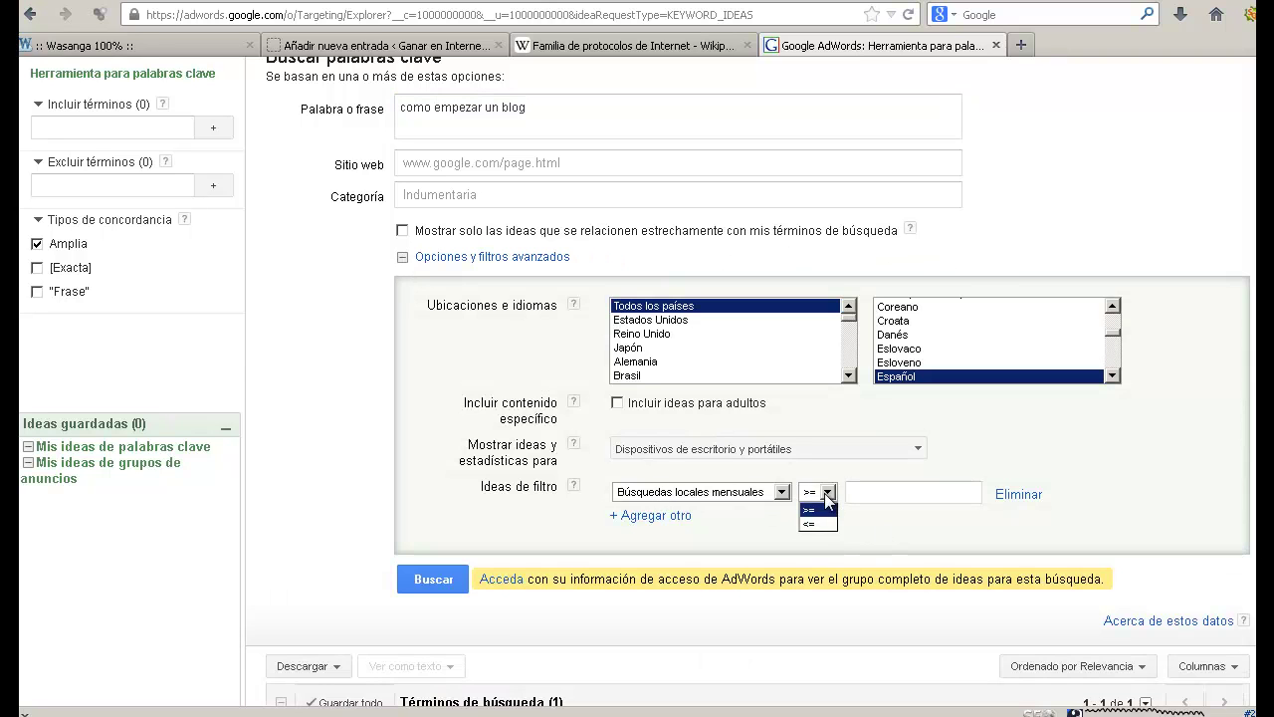
pyautogui.click(817, 522)
pyautogui.click(907, 495)
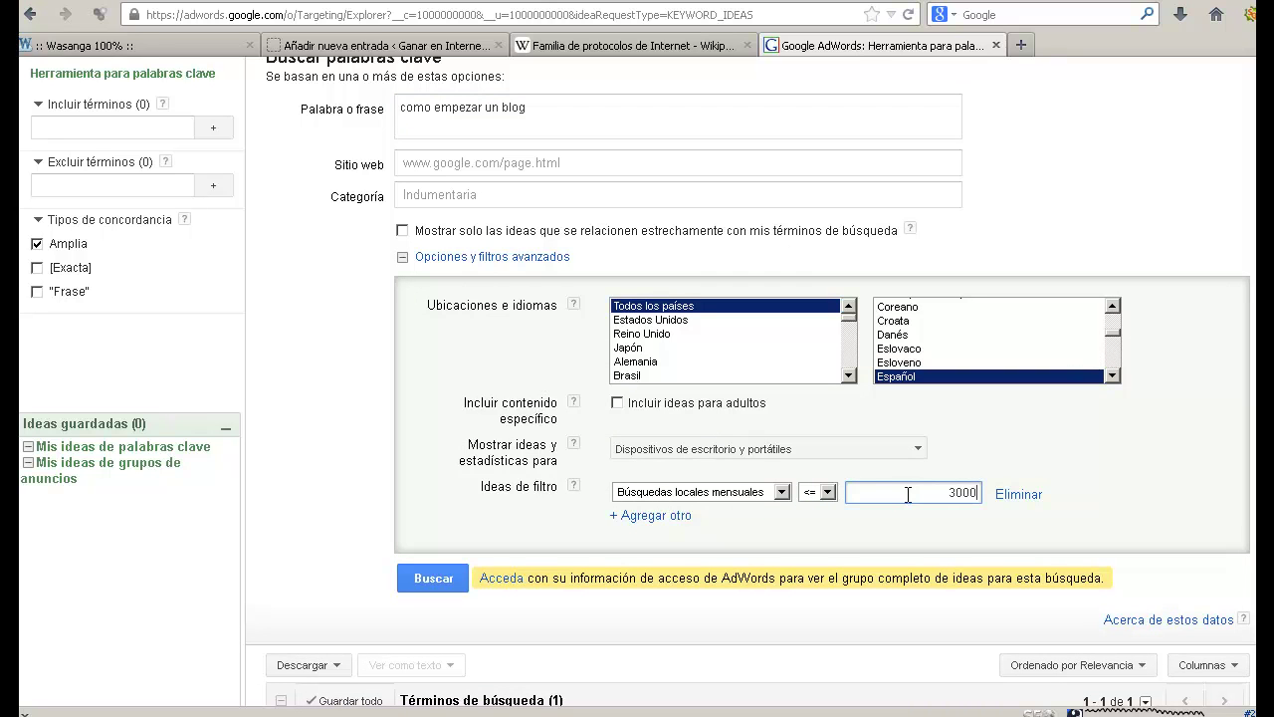
pyautogui.click(414, 577)
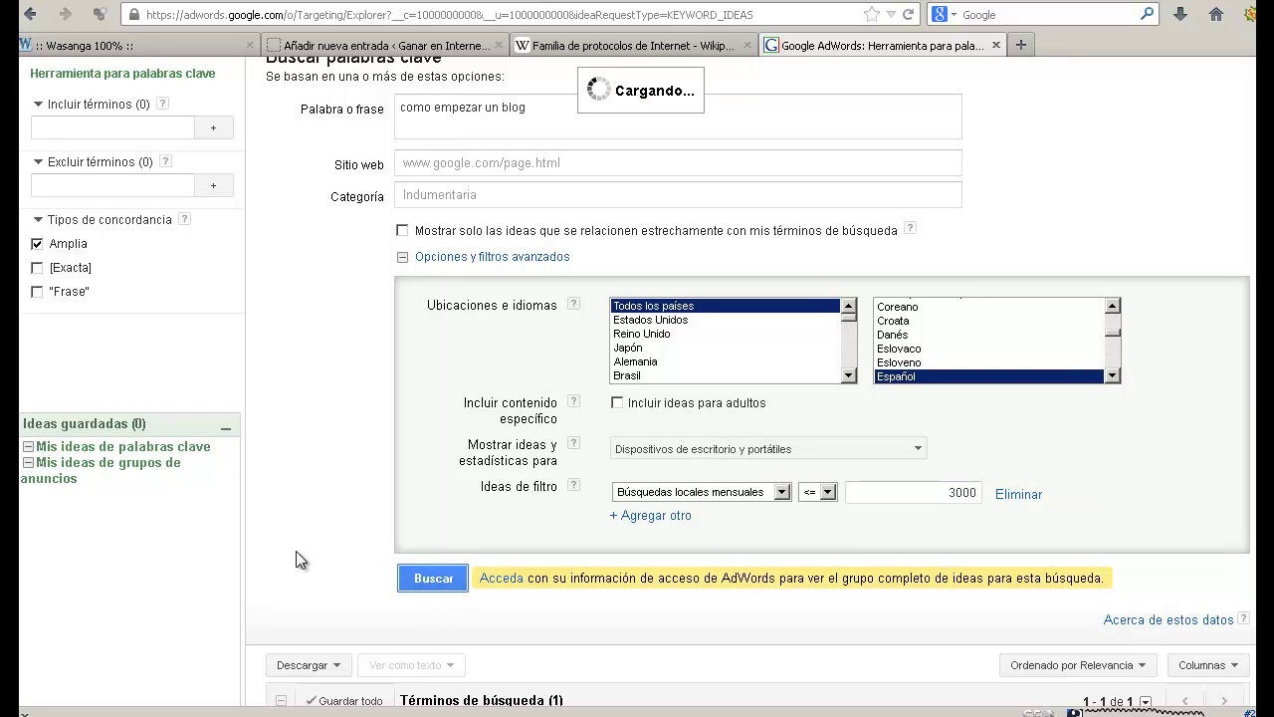
# - Sort the filtered keyword ideas by global monthly searches, look over the list and return to the browser's home page
pyautogui.scroll(-10, 314, 523)
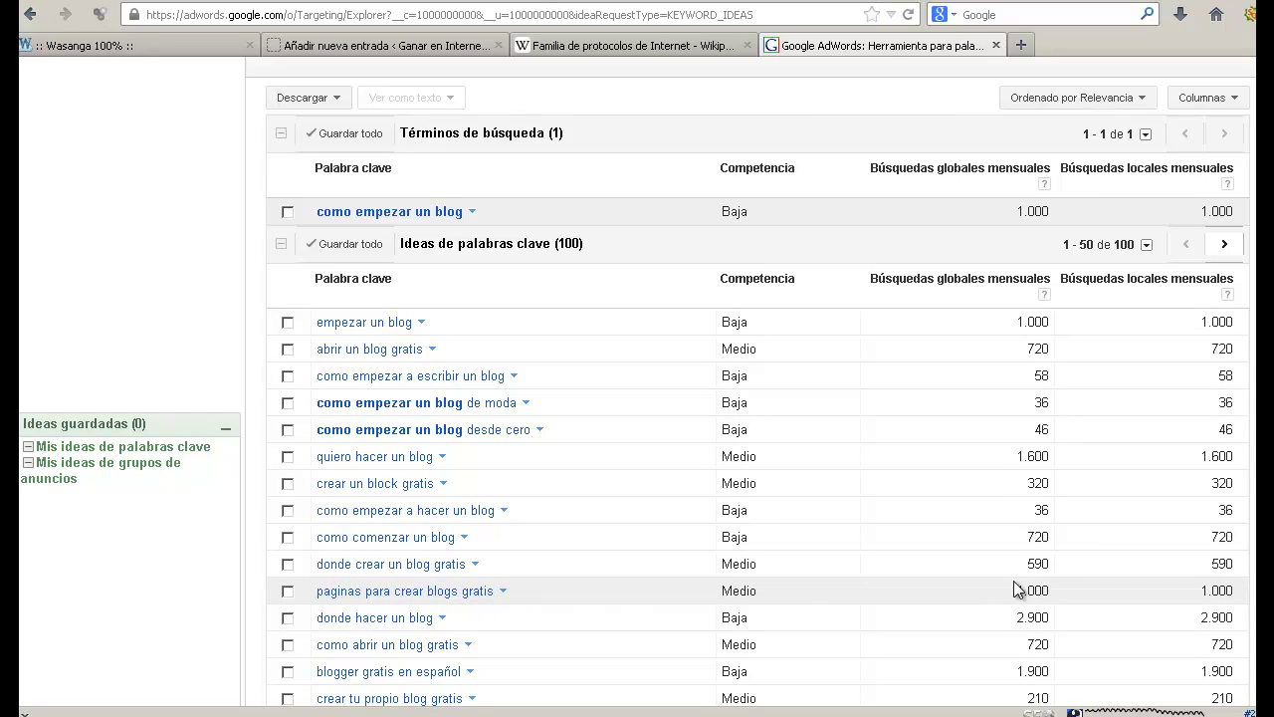
pyautogui.click(995, 288)
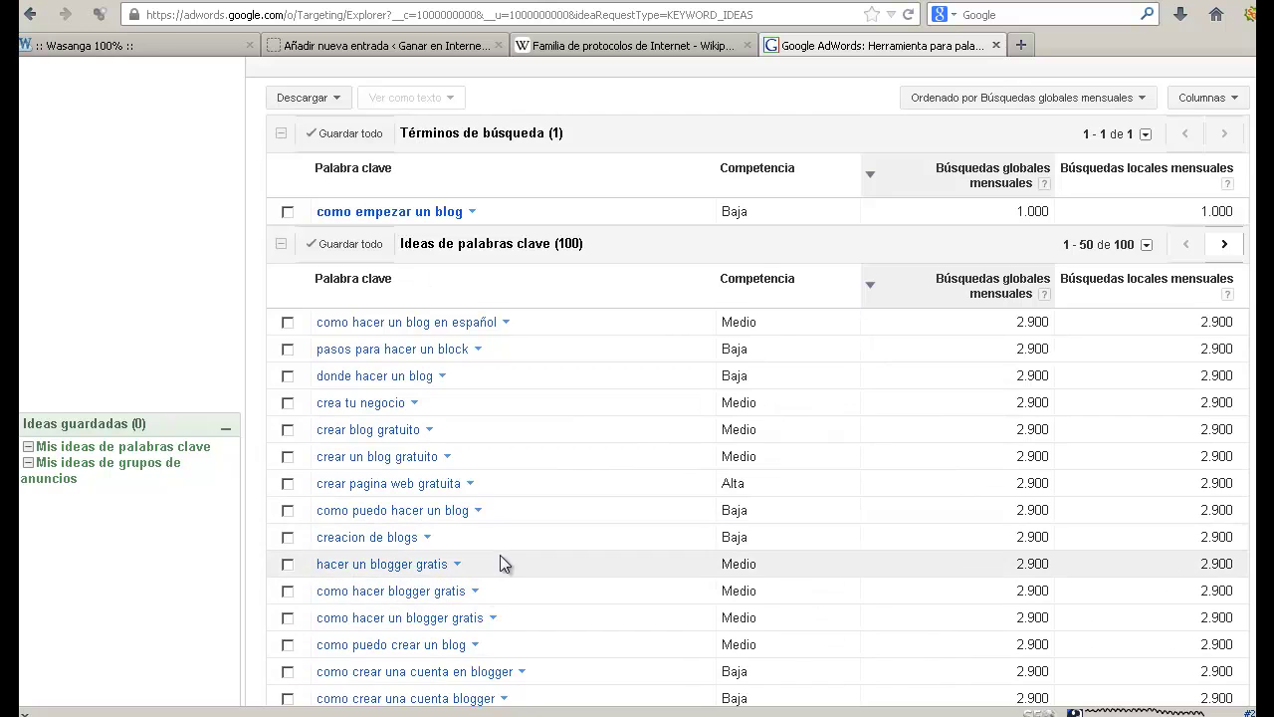
pyautogui.scroll(2, 621, 488)
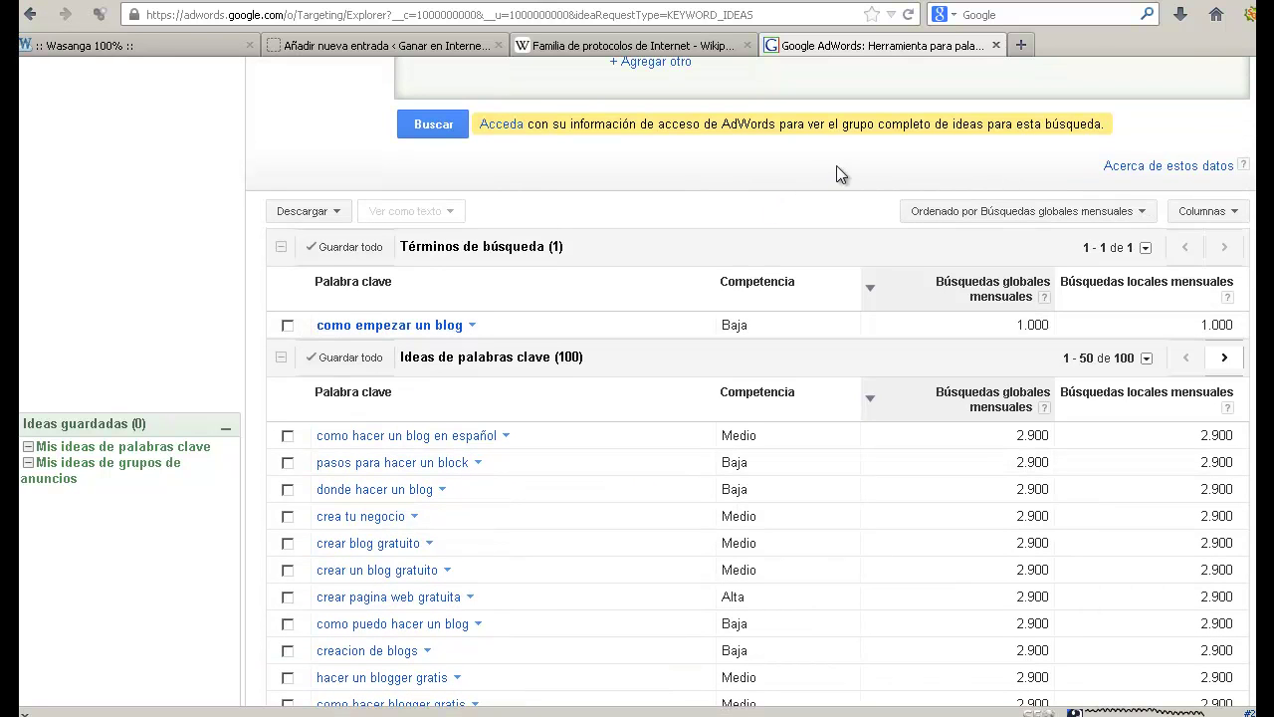
pyautogui.click(1216, 14)
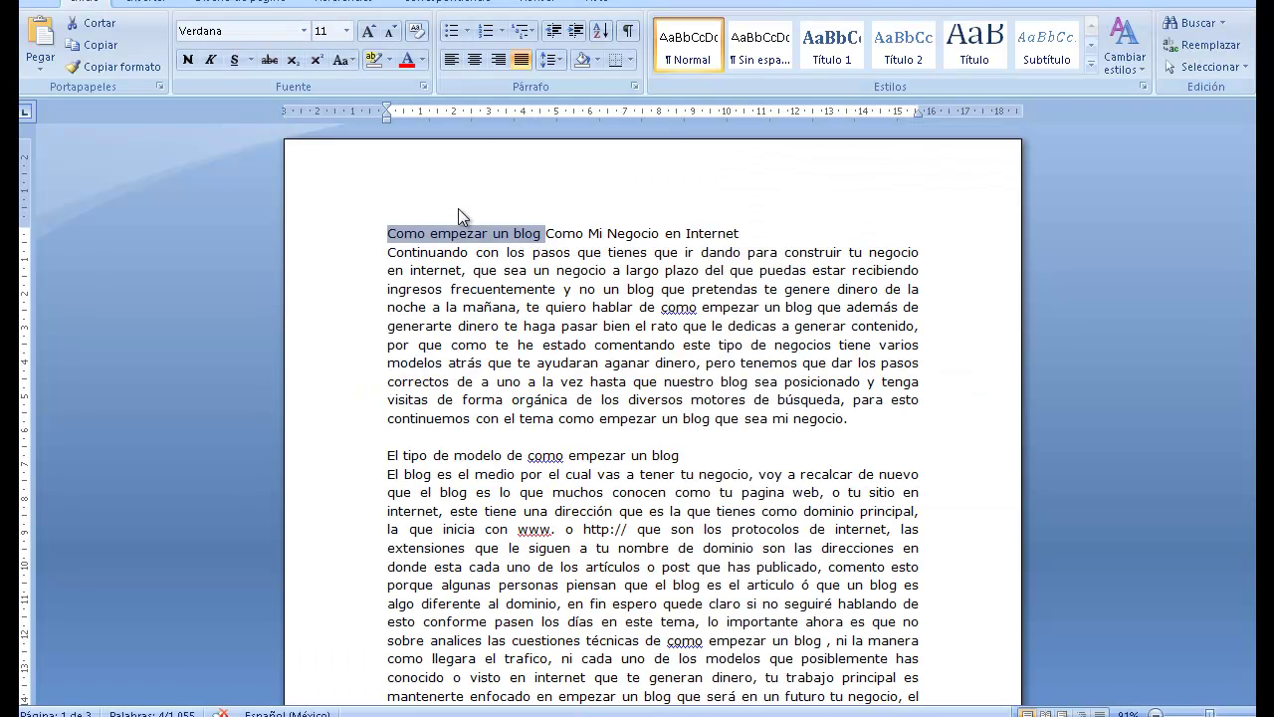
# - Switch to Word and review the whole article, including its title and the subheadings containing "como empezar un blog"
pyautogui.click(458, 208)
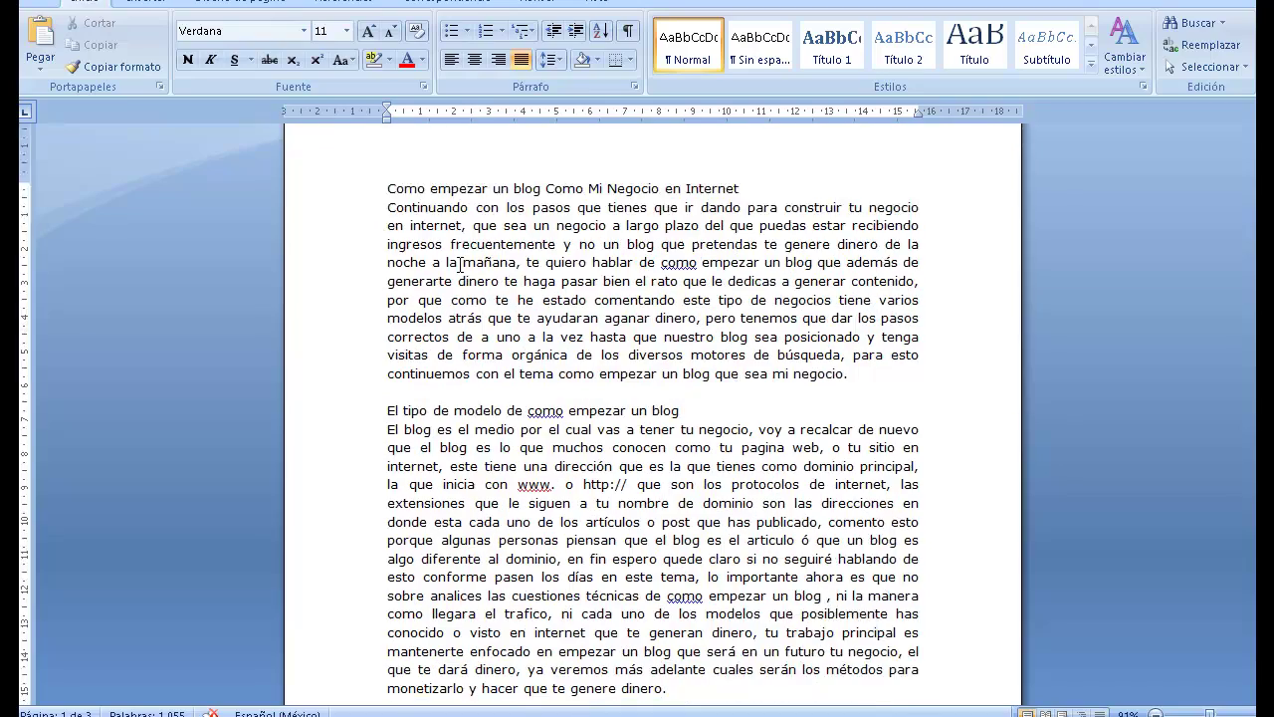
pyautogui.scroll(-10, 461, 261)
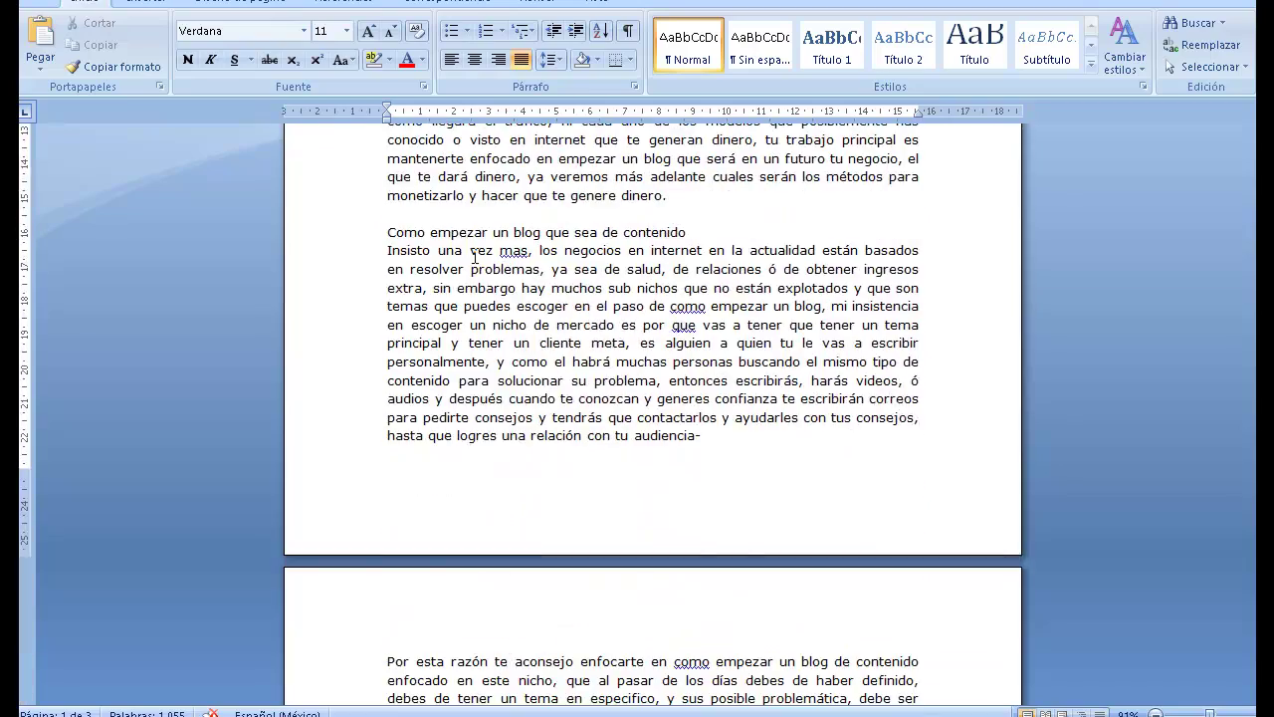
pyautogui.scroll(-6, 750, 388)
pyautogui.scroll(-12, 751, 388)
pyautogui.scroll(13, 751, 398)
pyautogui.scroll(17, 751, 403)
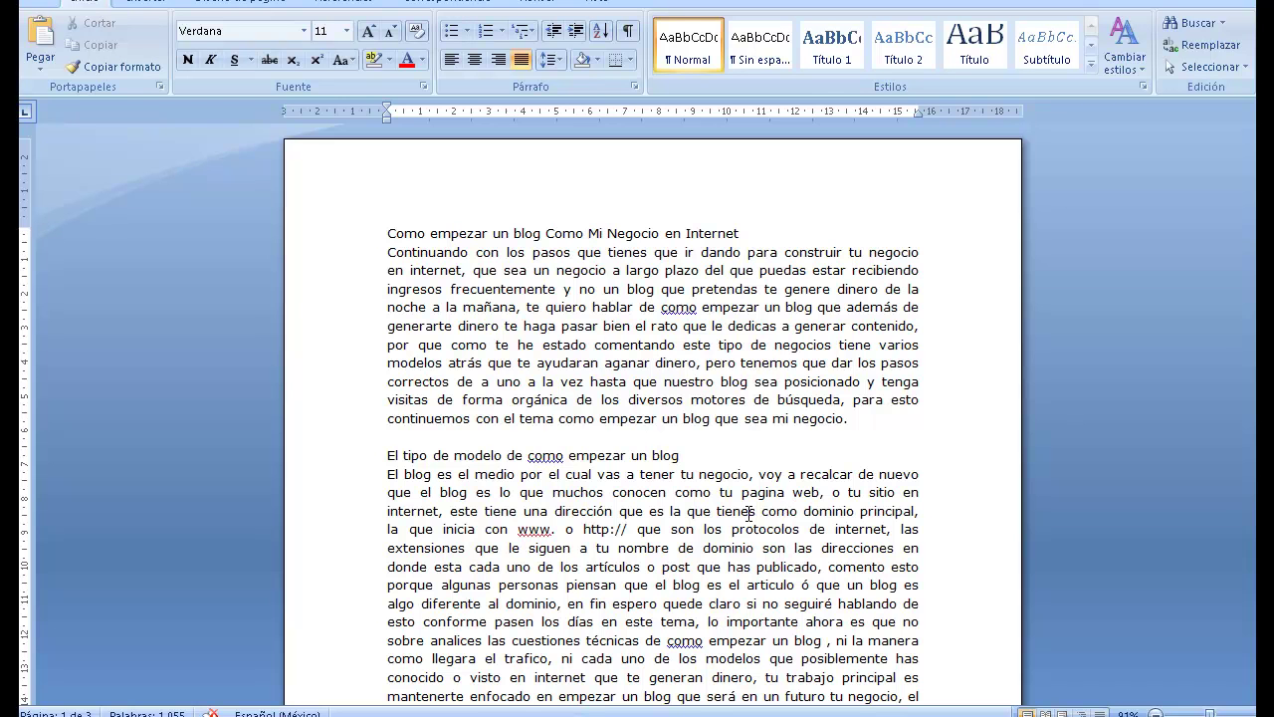
pyautogui.scroll(-2, 714, 492)
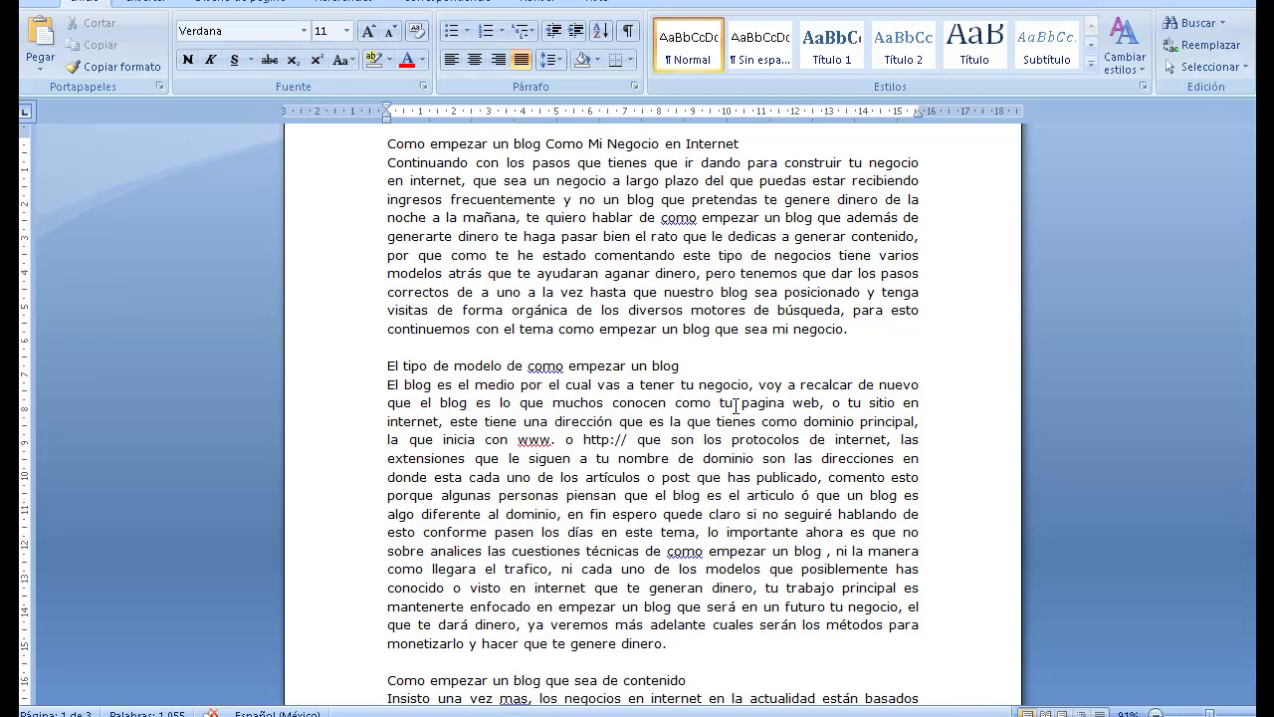
pyautogui.scroll(2, 735, 406)
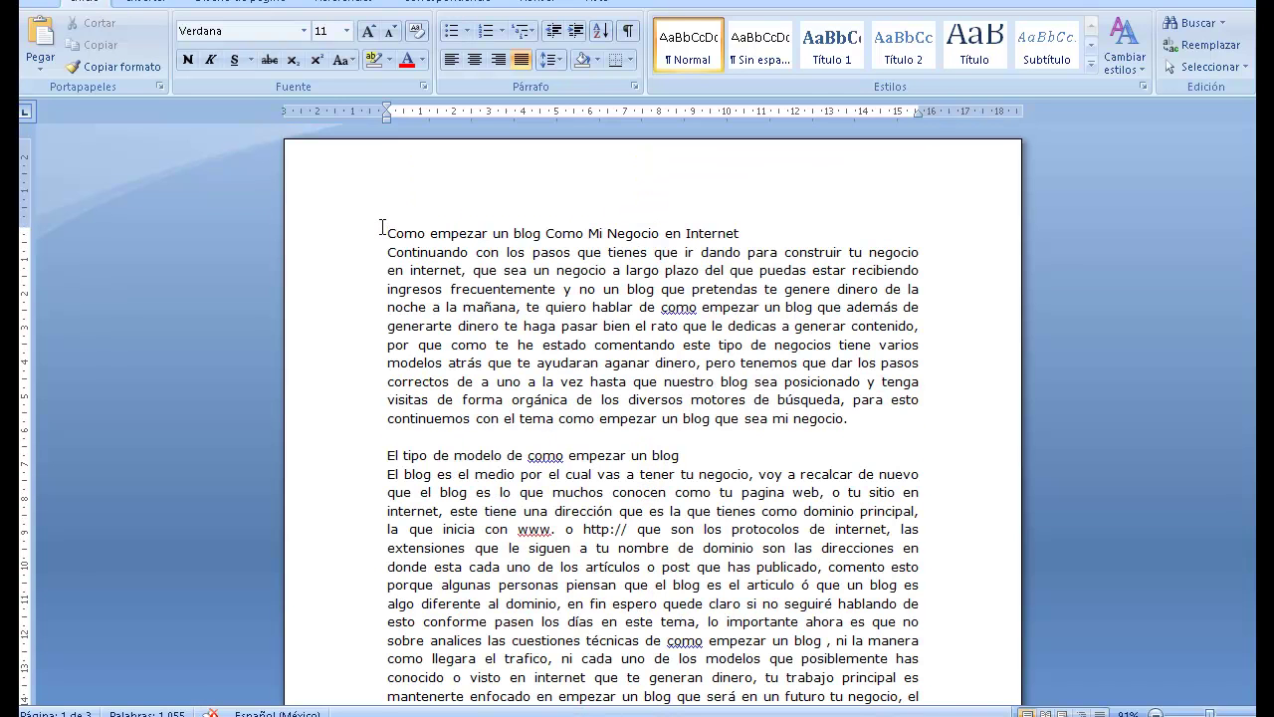
# - Copy the article from its title through the final paragraph, leaving out the Meta tag text, and switch to the new WordPress entry in the browser
pyautogui.moveTo(381, 228); pyautogui.dragTo(592, 237)
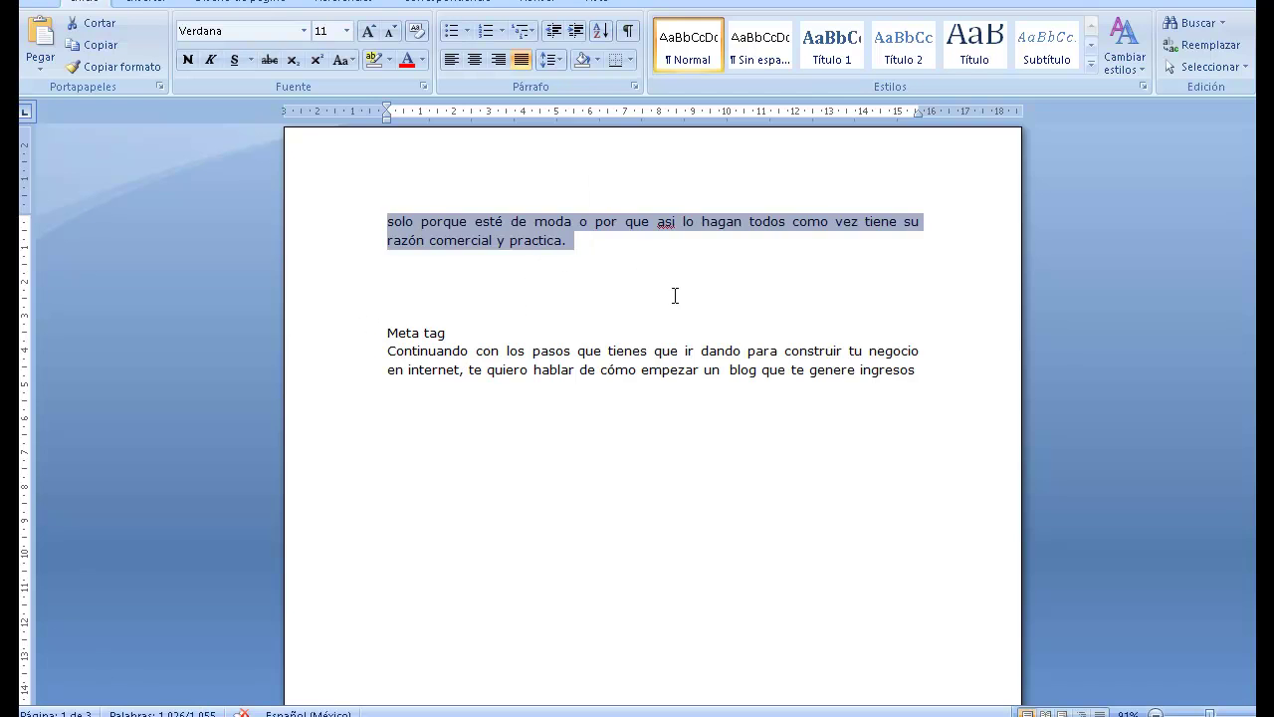
pyautogui.scroll(5, 674, 301)
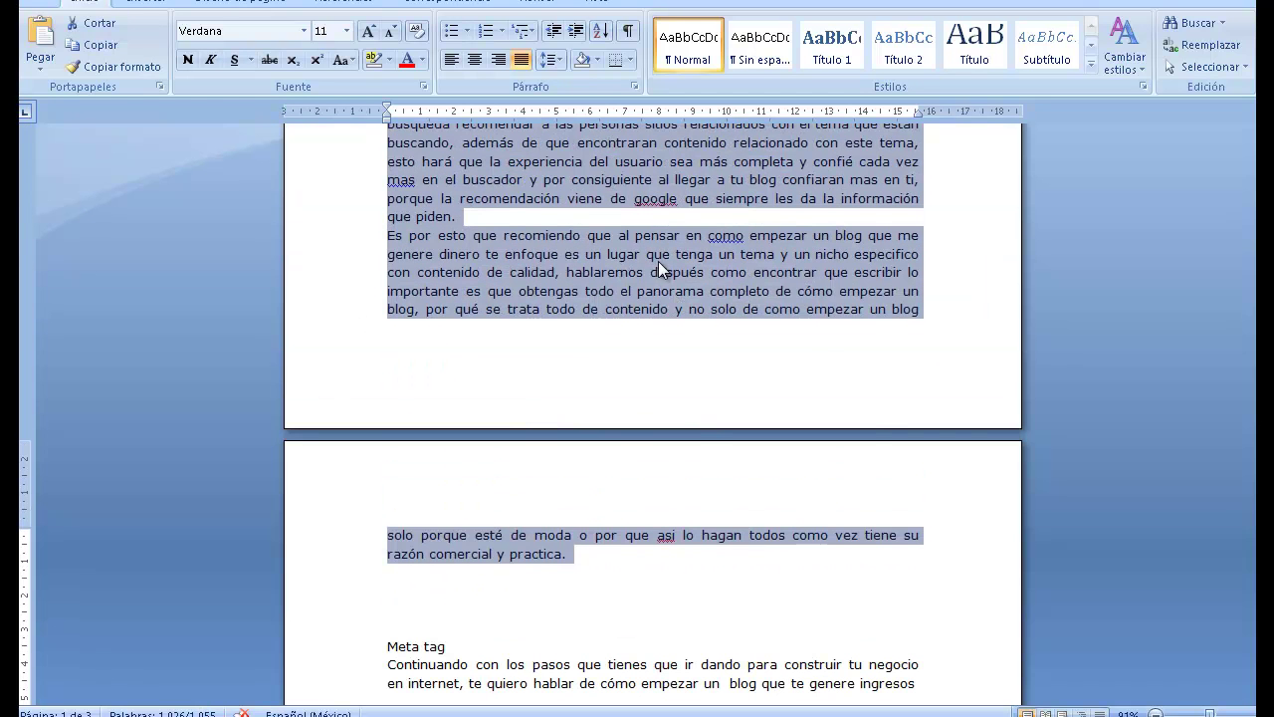
pyautogui.rightClick(657, 262)
pyautogui.click(704, 294)
pyautogui.hotkey('alt', 'Tab')
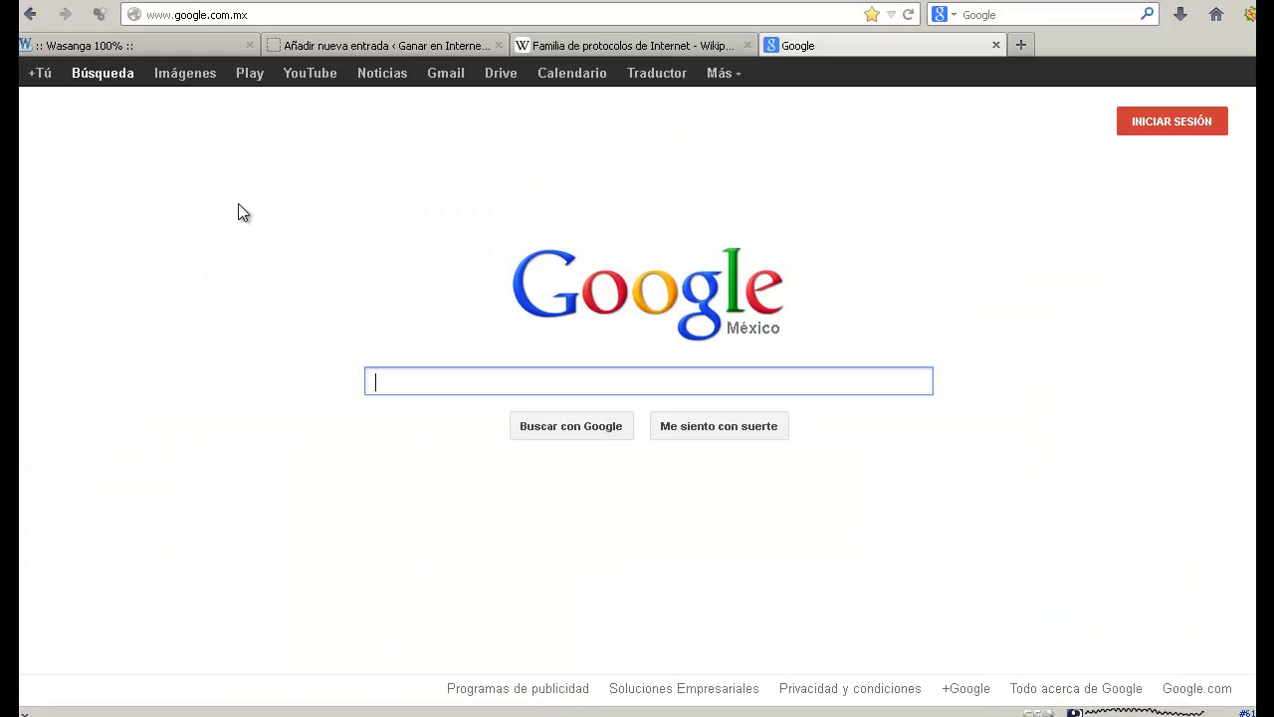
pyautogui.click(309, 45)
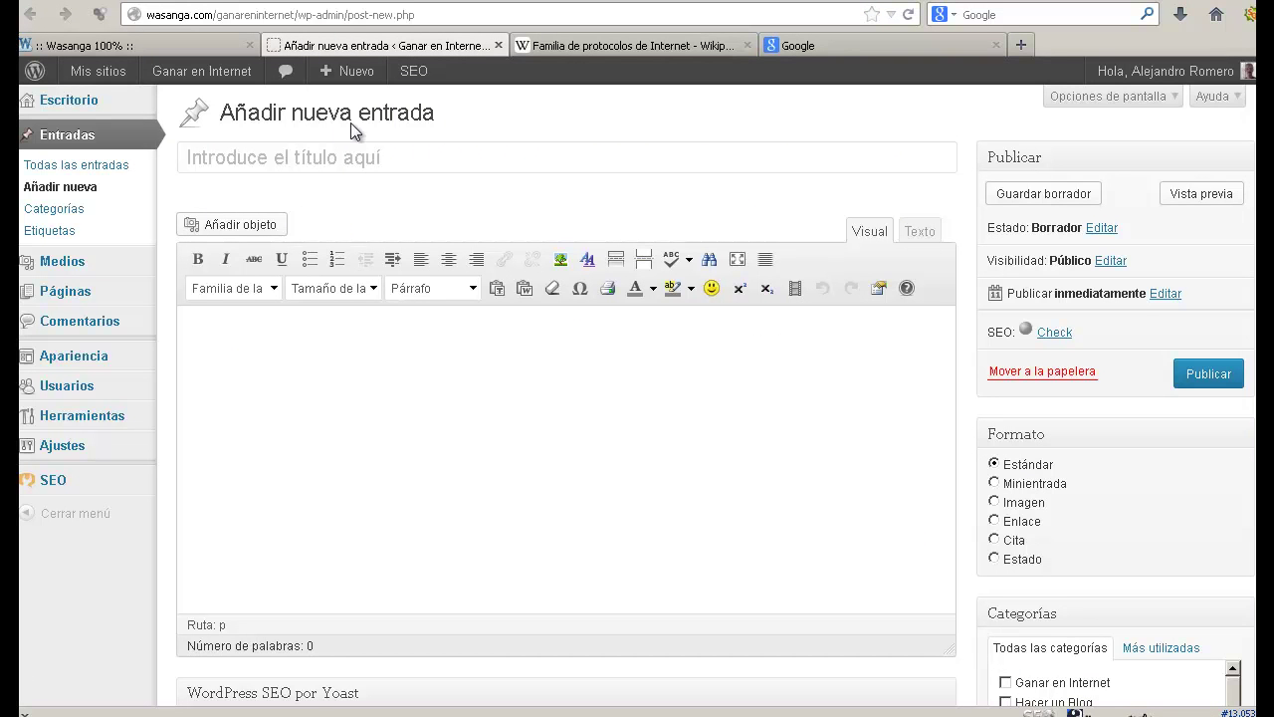
# - Insert the copied article into the body of the new entry using Paste from Word
pyautogui.click(525, 290)
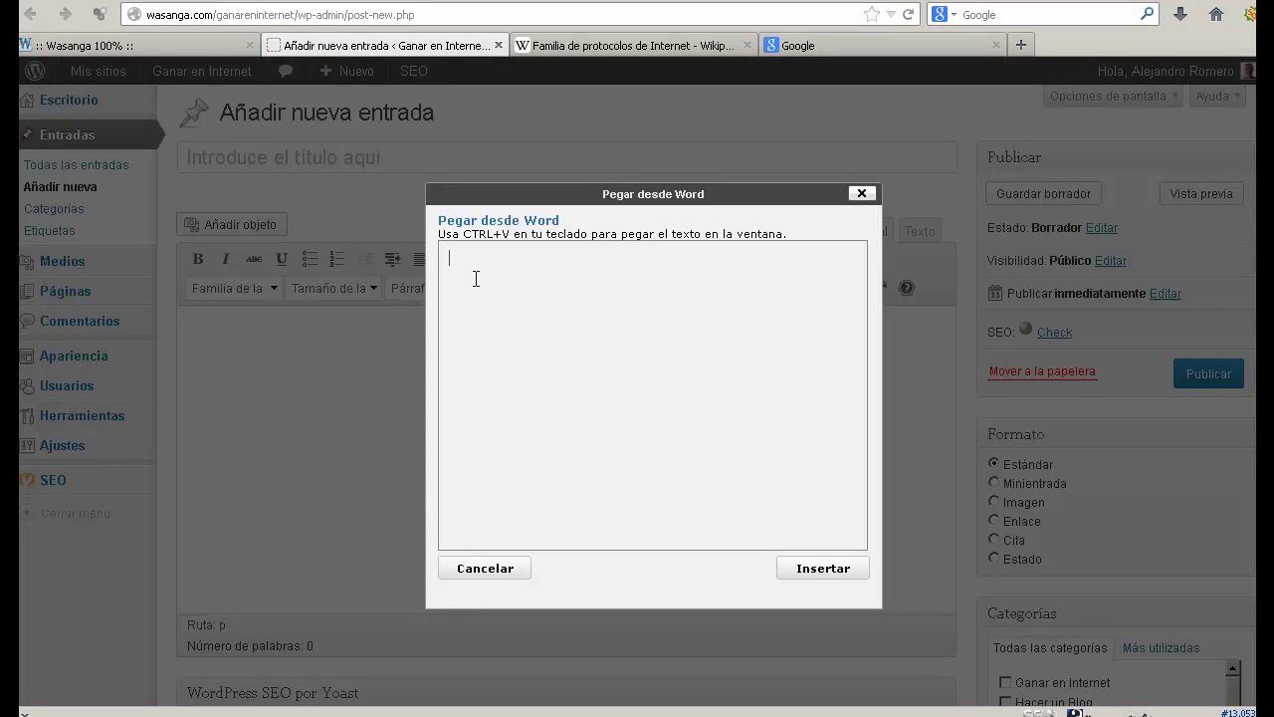
pyautogui.rightClick(535, 319)
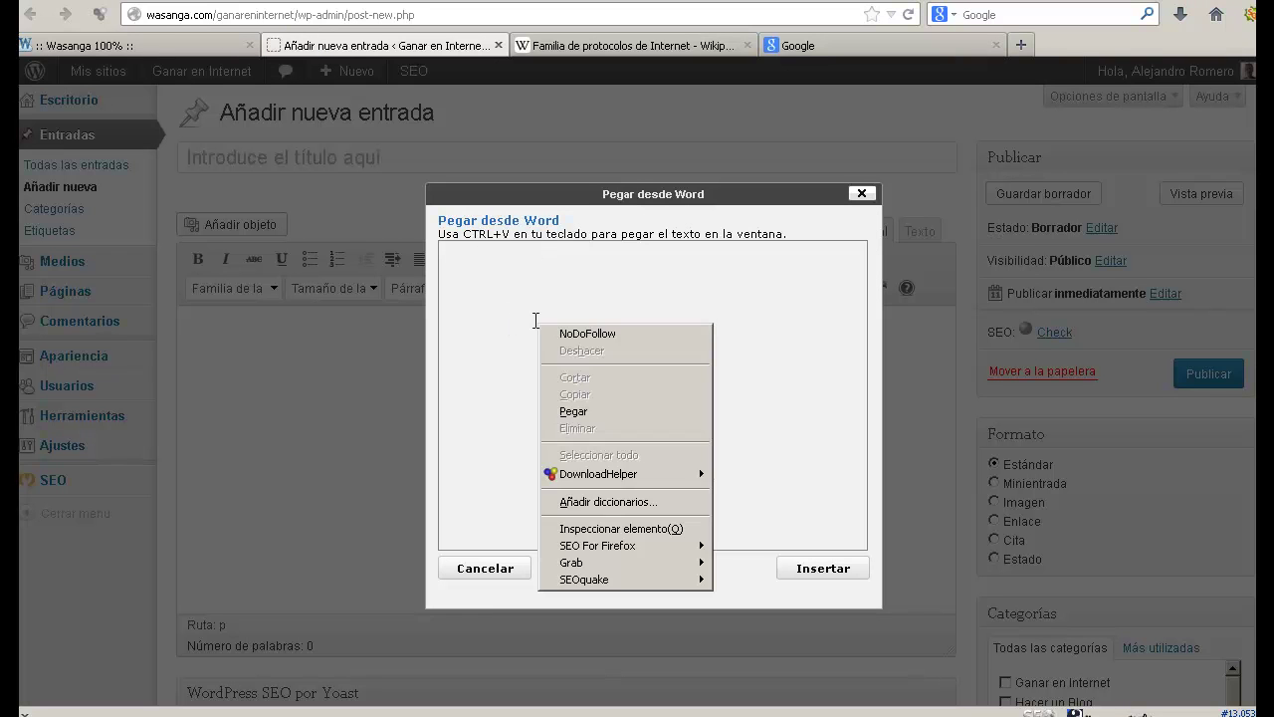
pyautogui.click(574, 412)
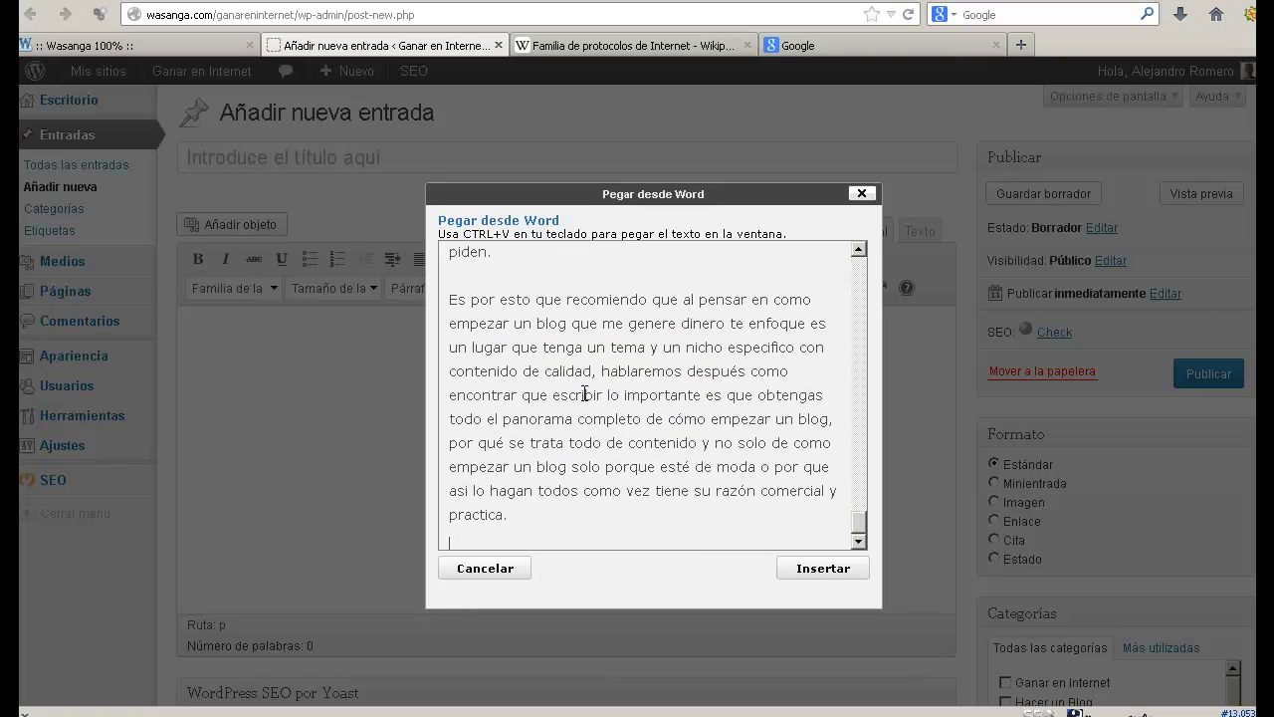
pyautogui.click(829, 570)
pyautogui.scroll(15, 869, 519)
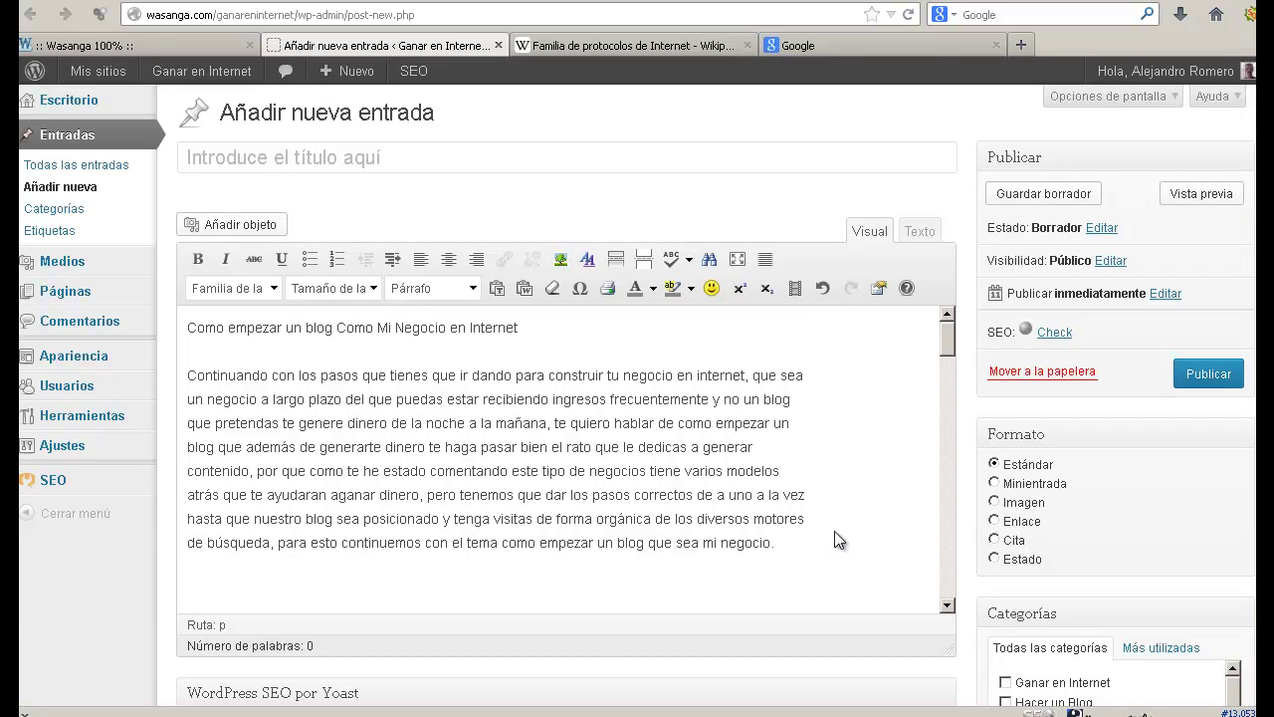
# - Switch to Word, check the end of the article and its Meta tag text, and return to the WordPress entry
pyautogui.hotkey('alt', 'Tab')
pyautogui.scroll(6, 573, 445)
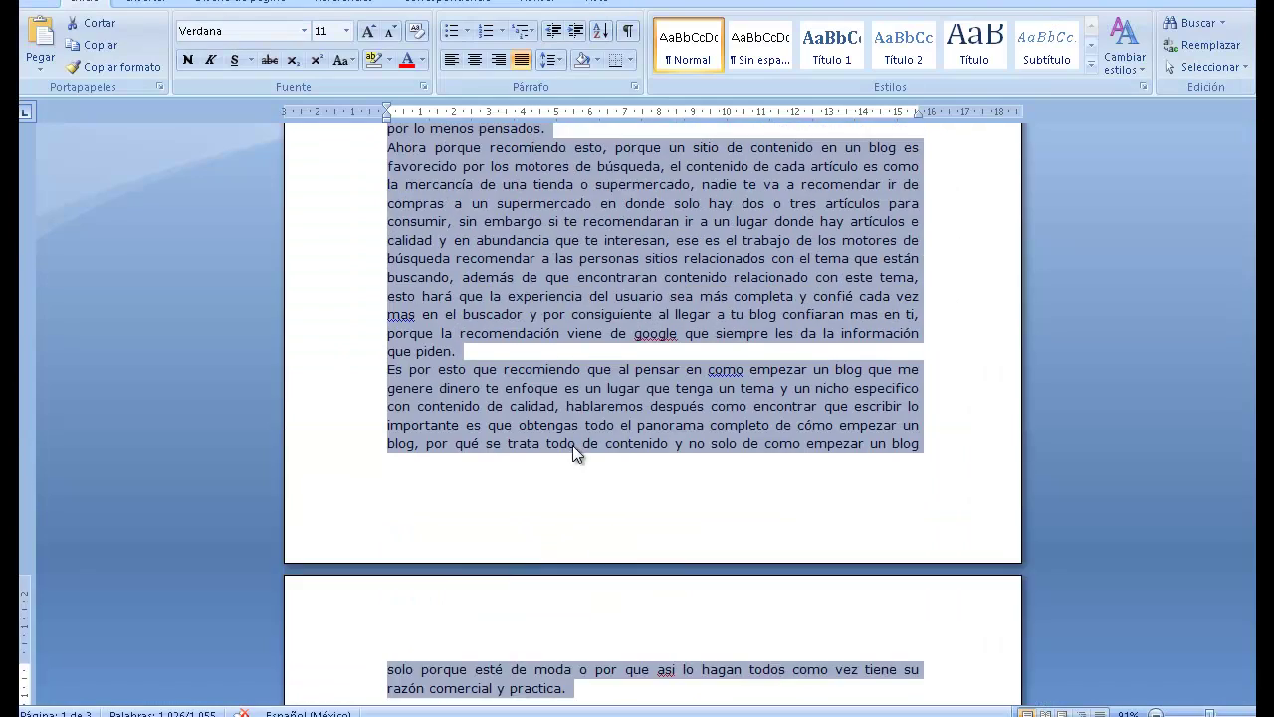
pyautogui.scroll(-5, 589, 450)
pyautogui.scroll(-5, 590, 468)
pyautogui.click(577, 453)
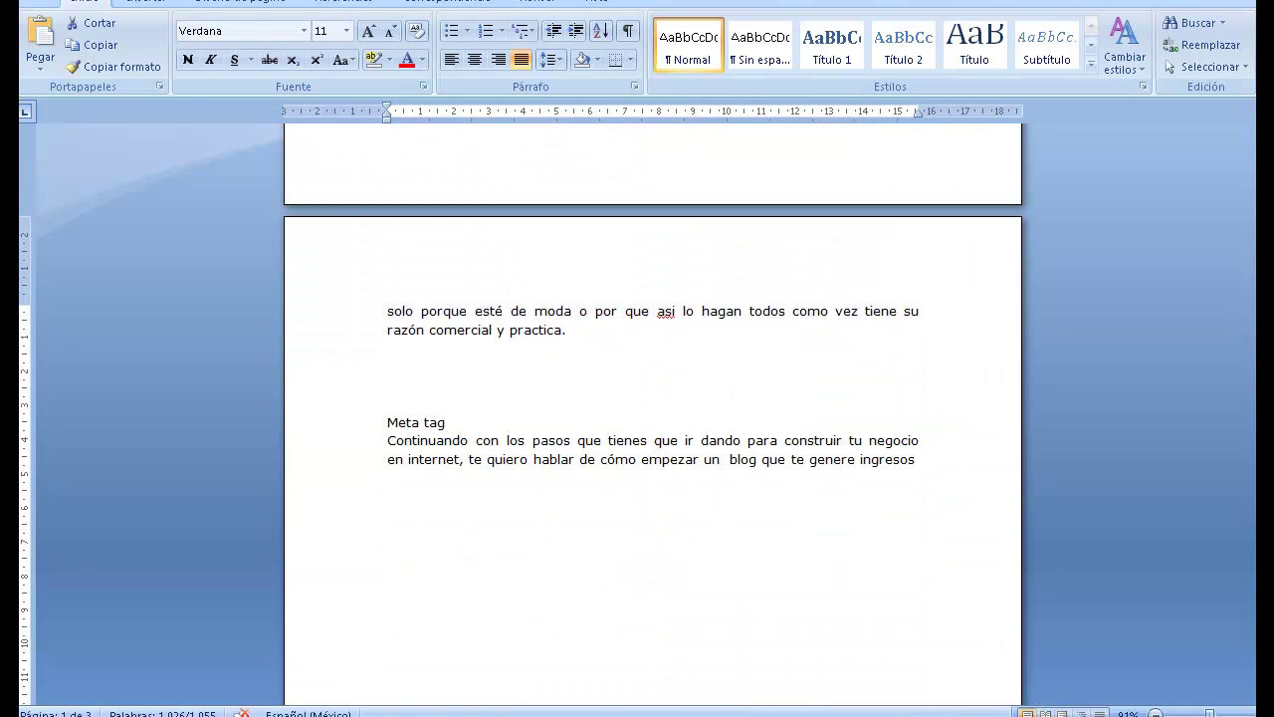
pyautogui.hotkey('alt', 'Tab')
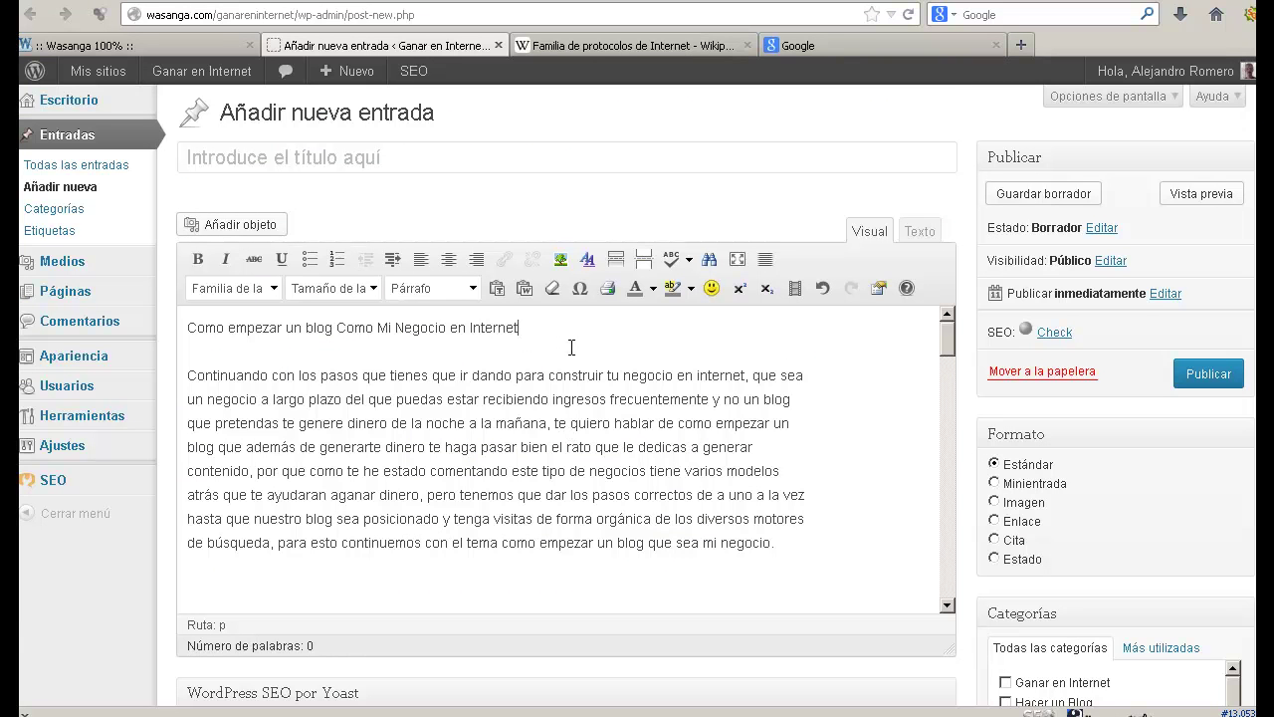
# - Copy the body's first line, "Como empezar un blog Como Mi Negocio en Internet", into the entry title and save the draft
pyautogui.moveTo(528, 329); pyautogui.dragTo(187, 341)
pyautogui.hotkey('ctrl', 'c')
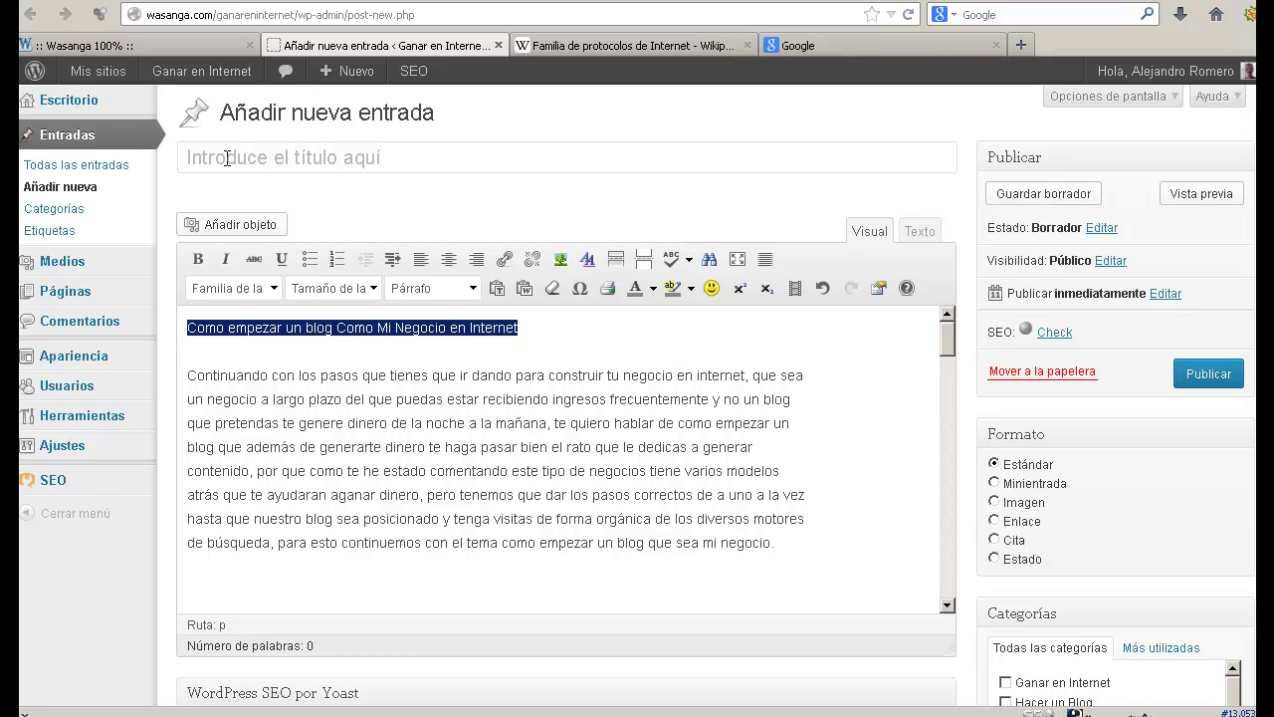
pyautogui.click(195, 159)
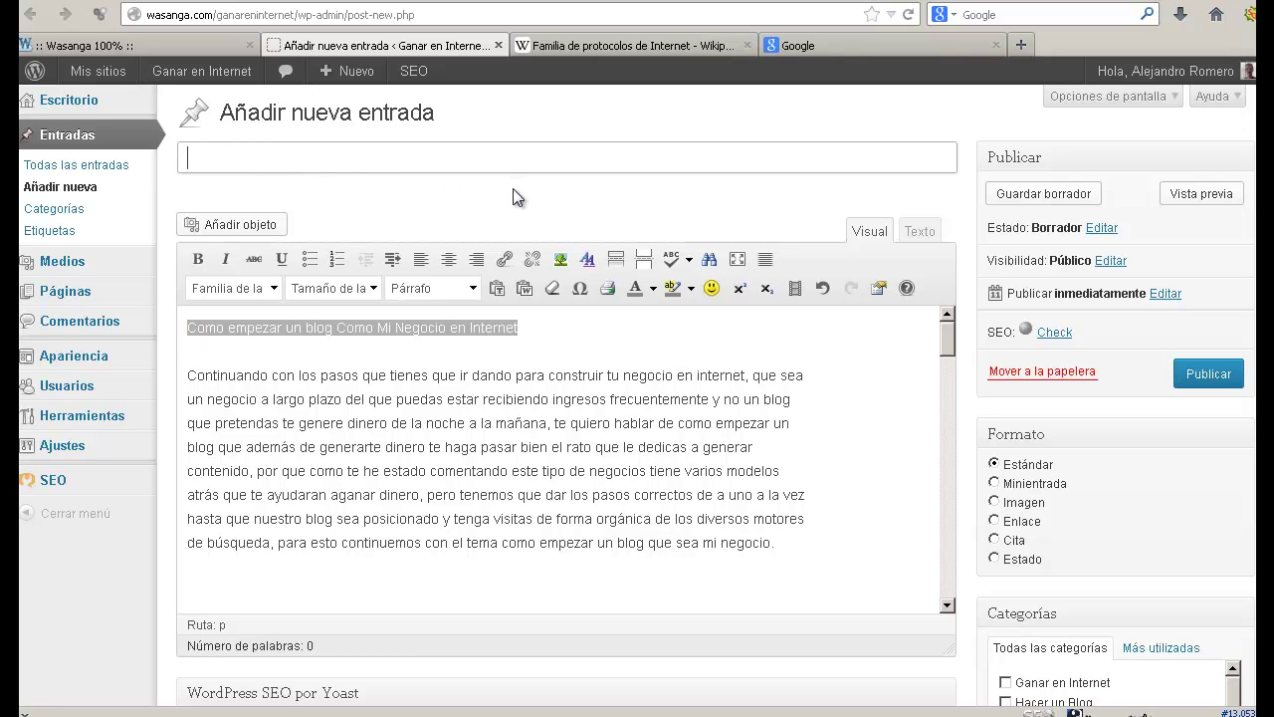
pyautogui.hotkey('ctrl', 'v')
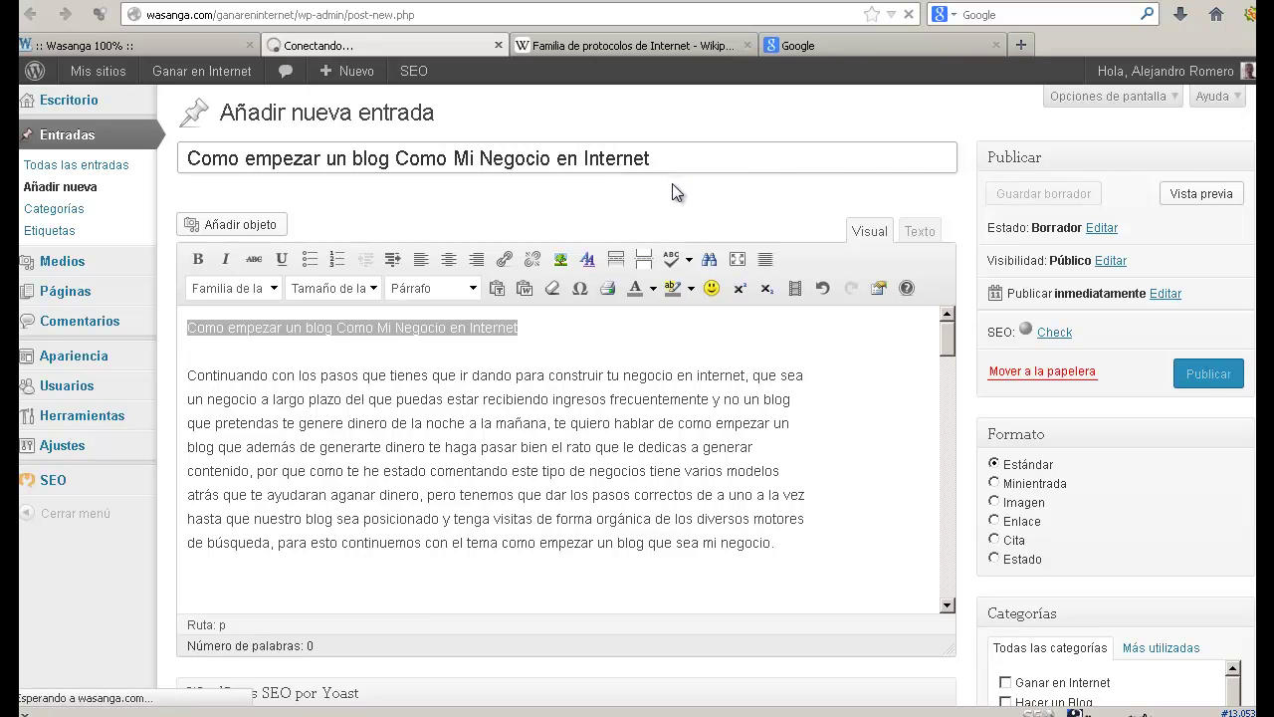
pyautogui.click(556, 329)
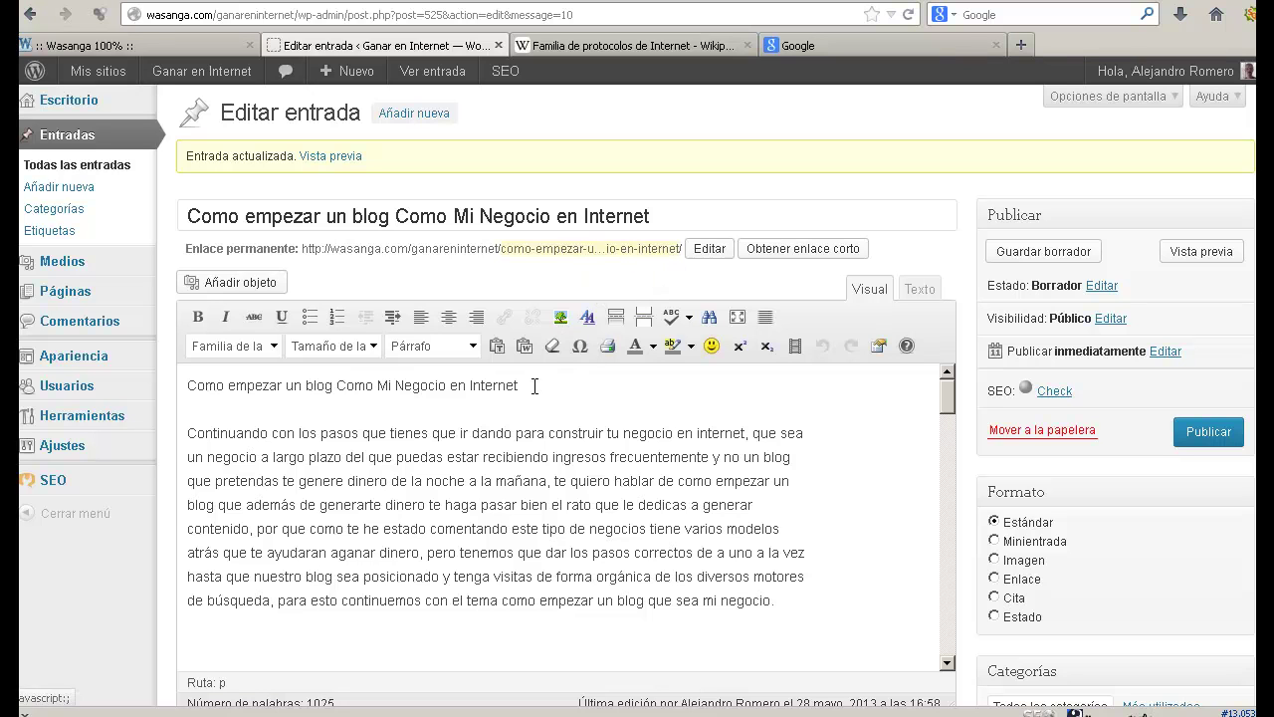
# - Open the entry's permalink slug for editing and add the word "hoy" to the end of the entry title
pyautogui.moveTo(186, 215); pyautogui.dragTo(659, 217)
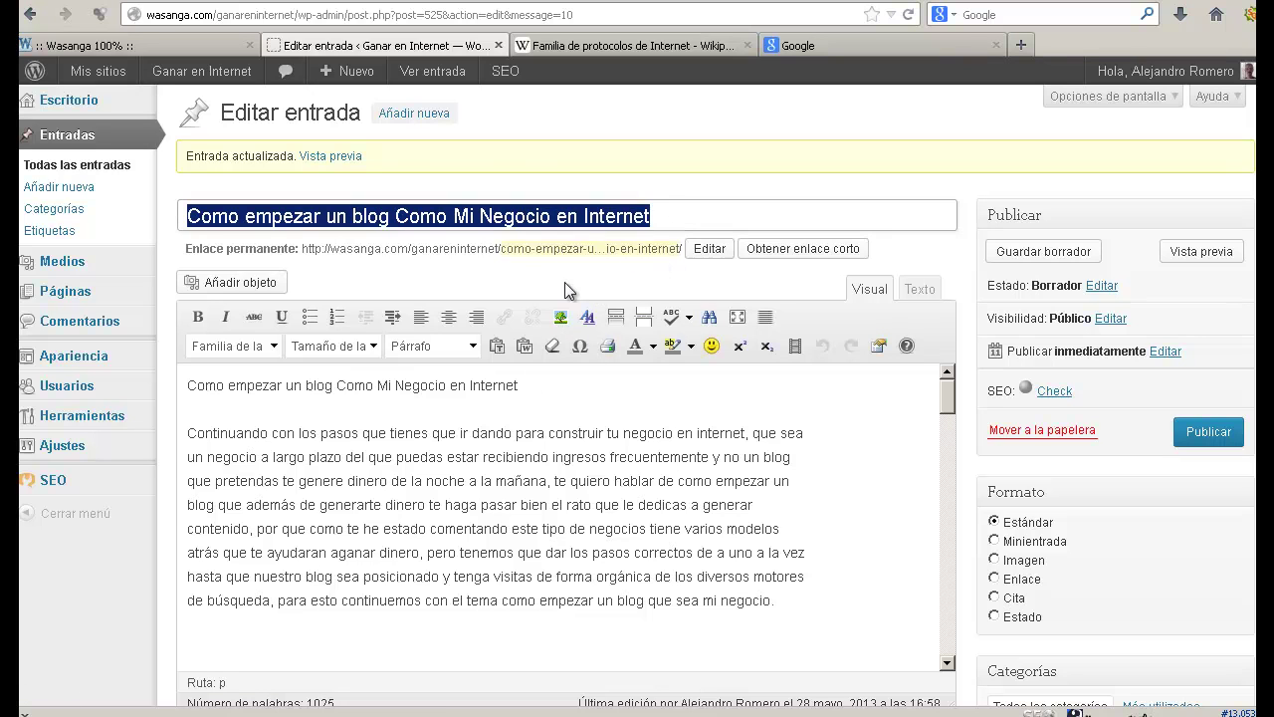
pyautogui.click(319, 267)
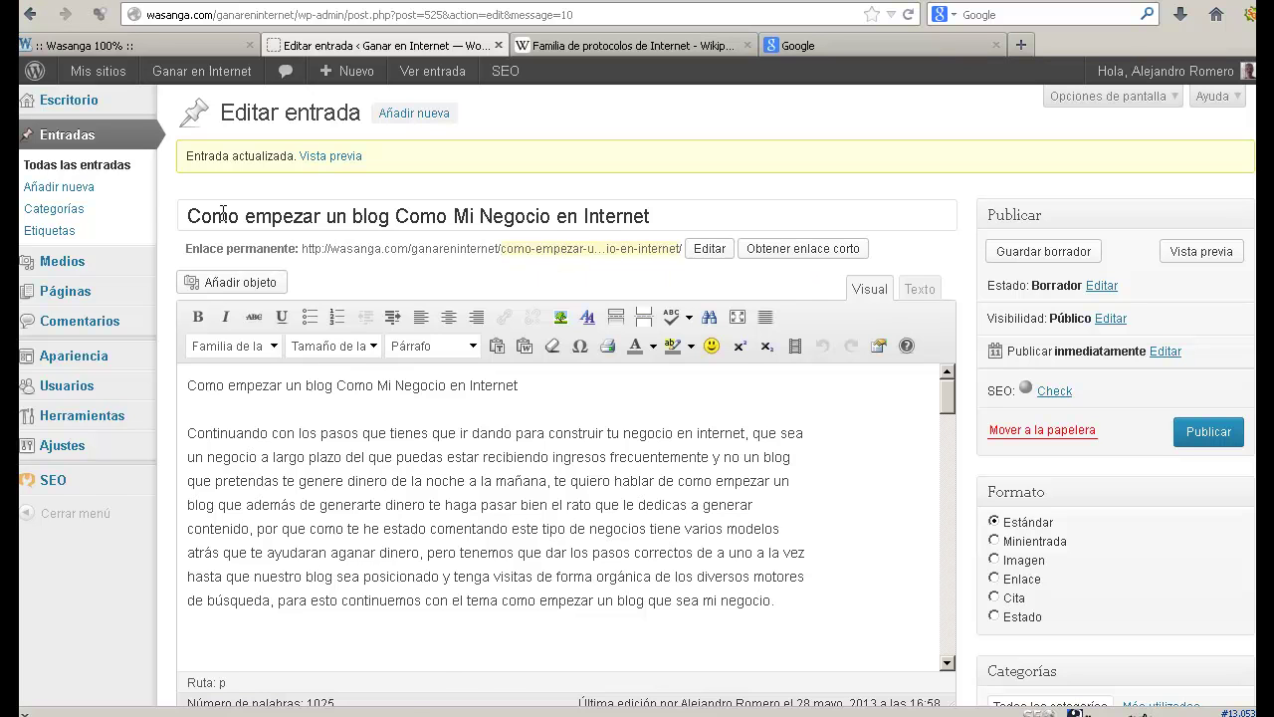
pyautogui.click(709, 250)
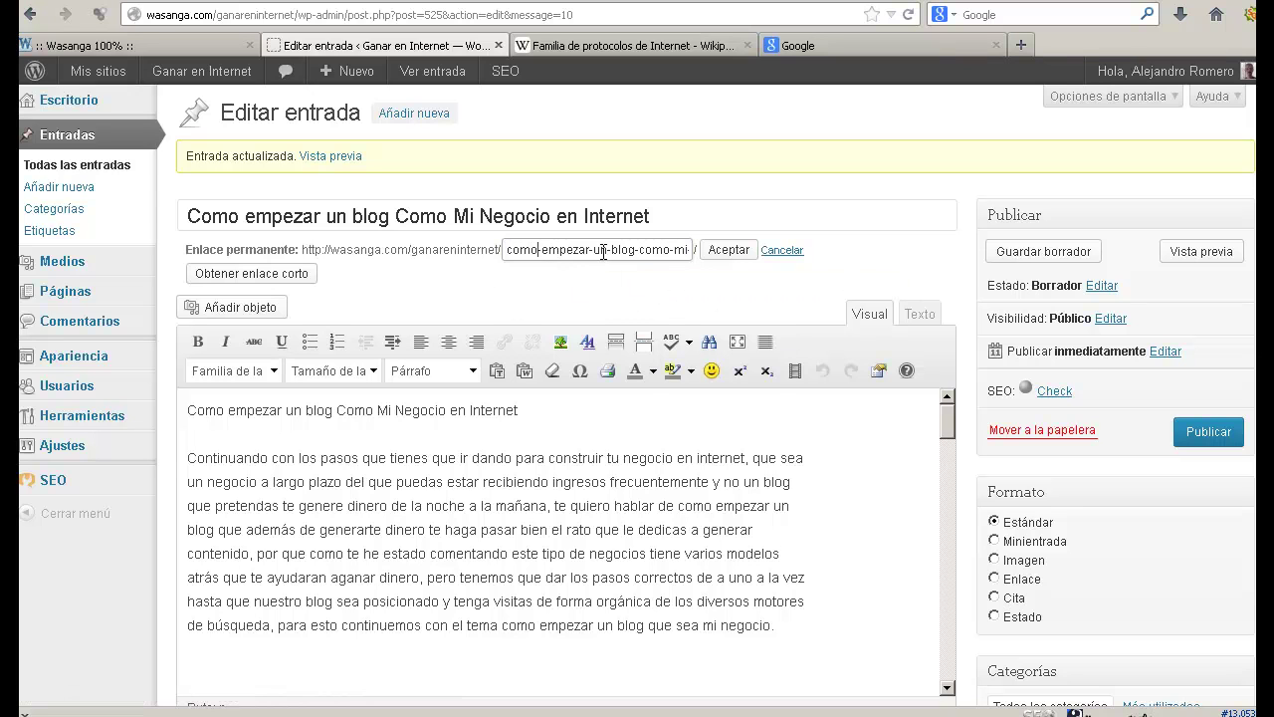
pyautogui.write('-negocio-en-internet')
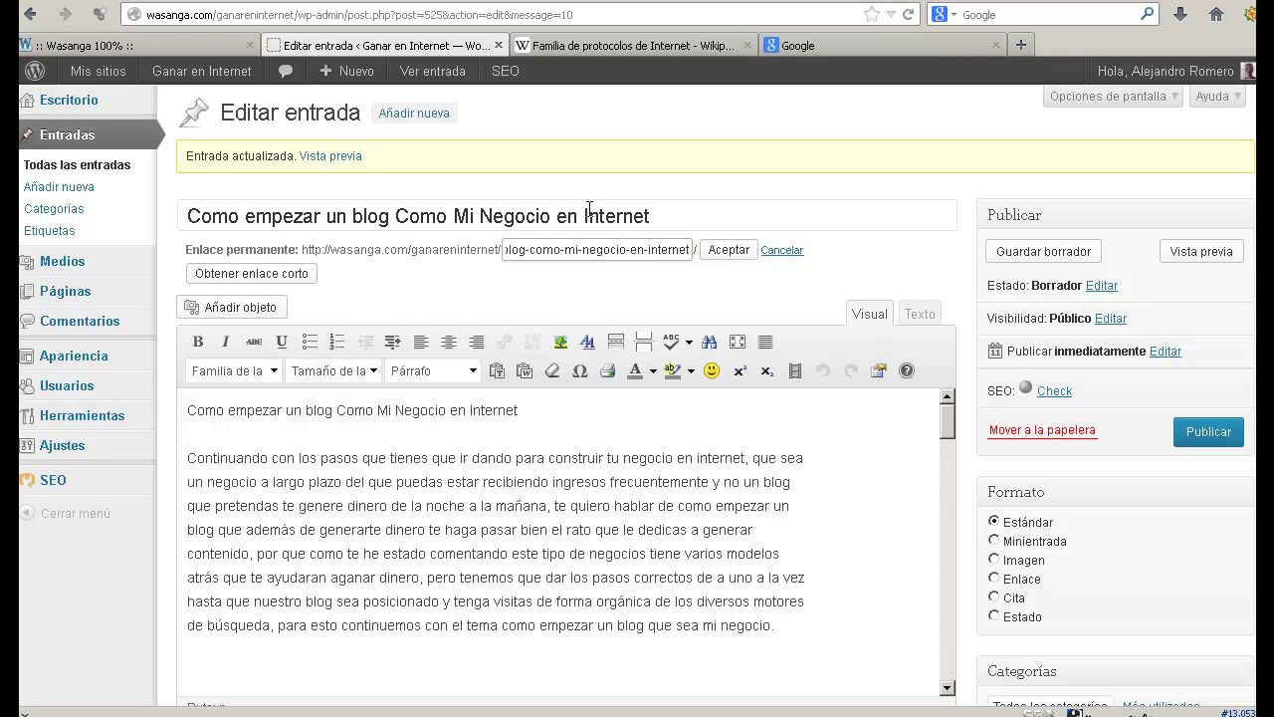
pyautogui.click(657, 215)
pyautogui.write('ho')
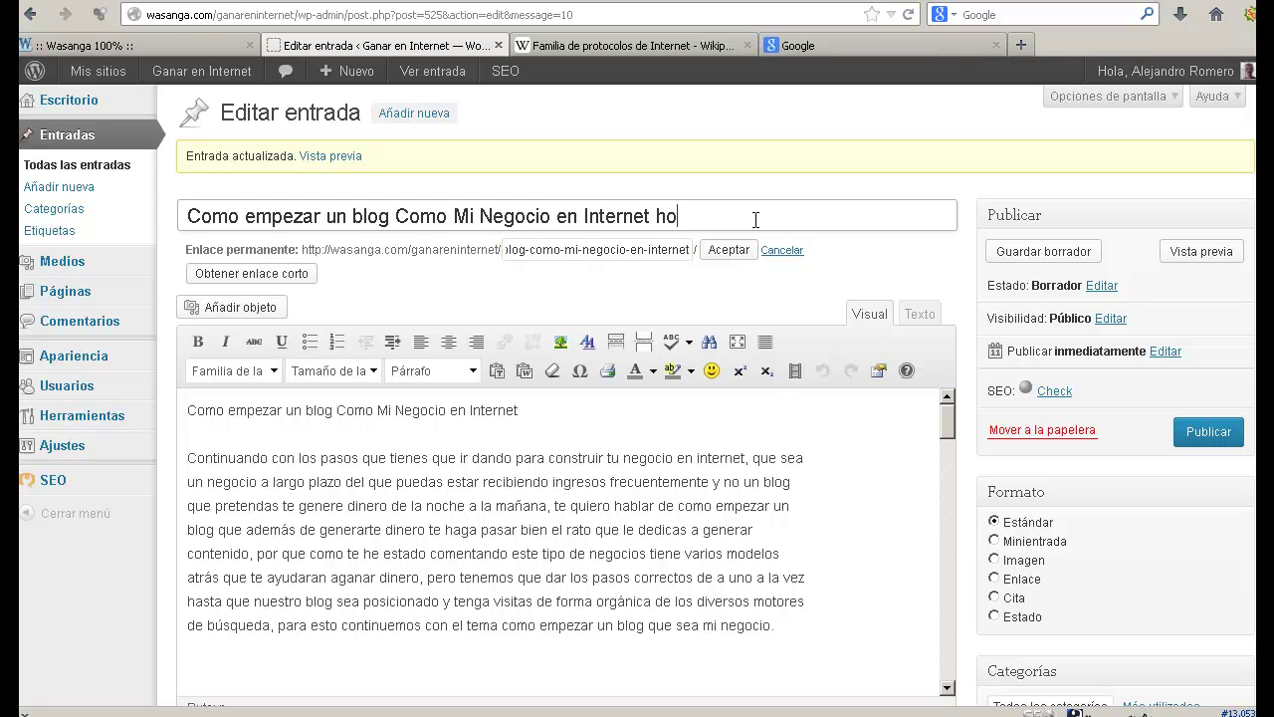
pyautogui.write('y')
# - Append "-hoy" to the end of the permalink slug to match the title and accept the change
pyautogui.click(687, 250)
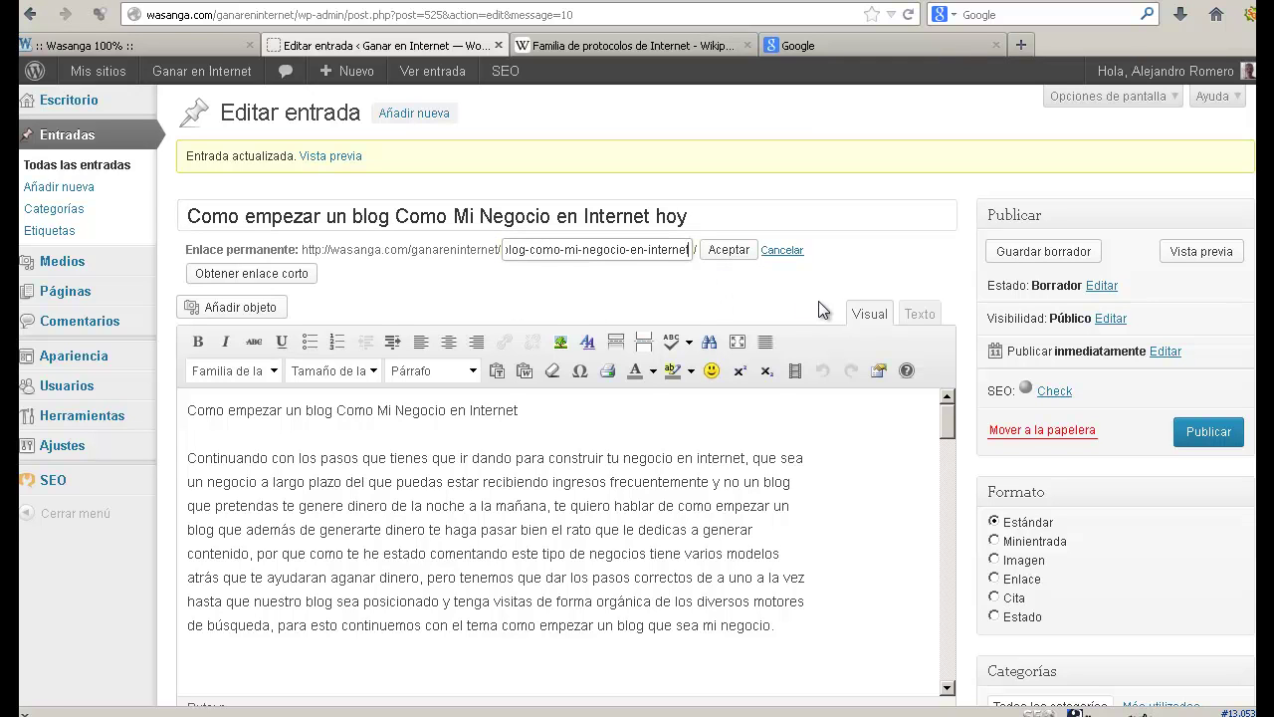
pyautogui.write('-hoy')
pyautogui.click(730, 253)
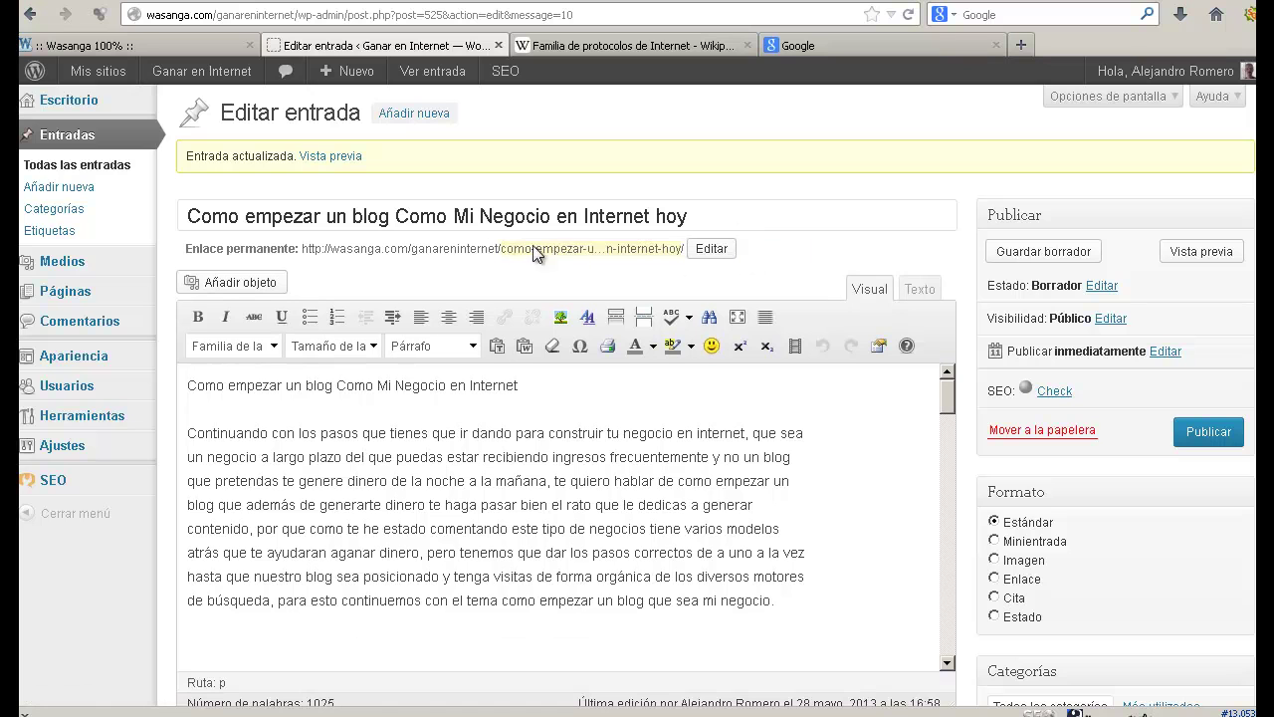